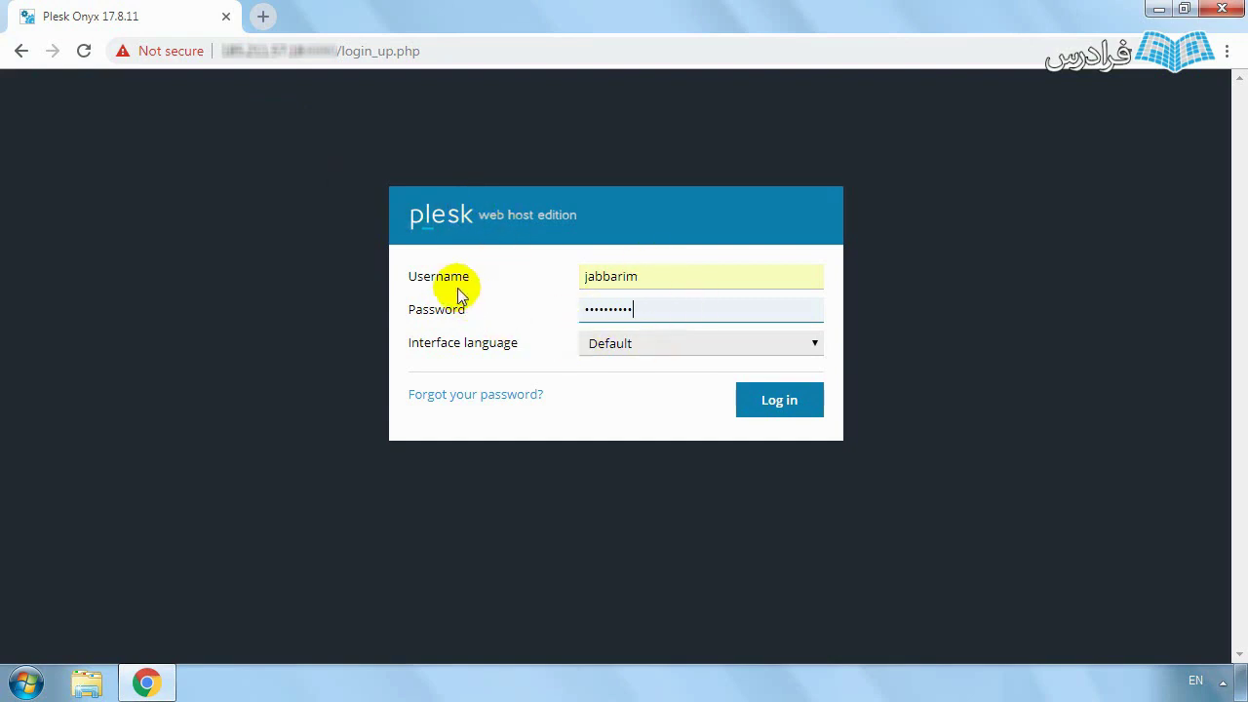
Log in to the hosting panel with the entered credentials and open the Websites & Domains page.
click(773, 410)
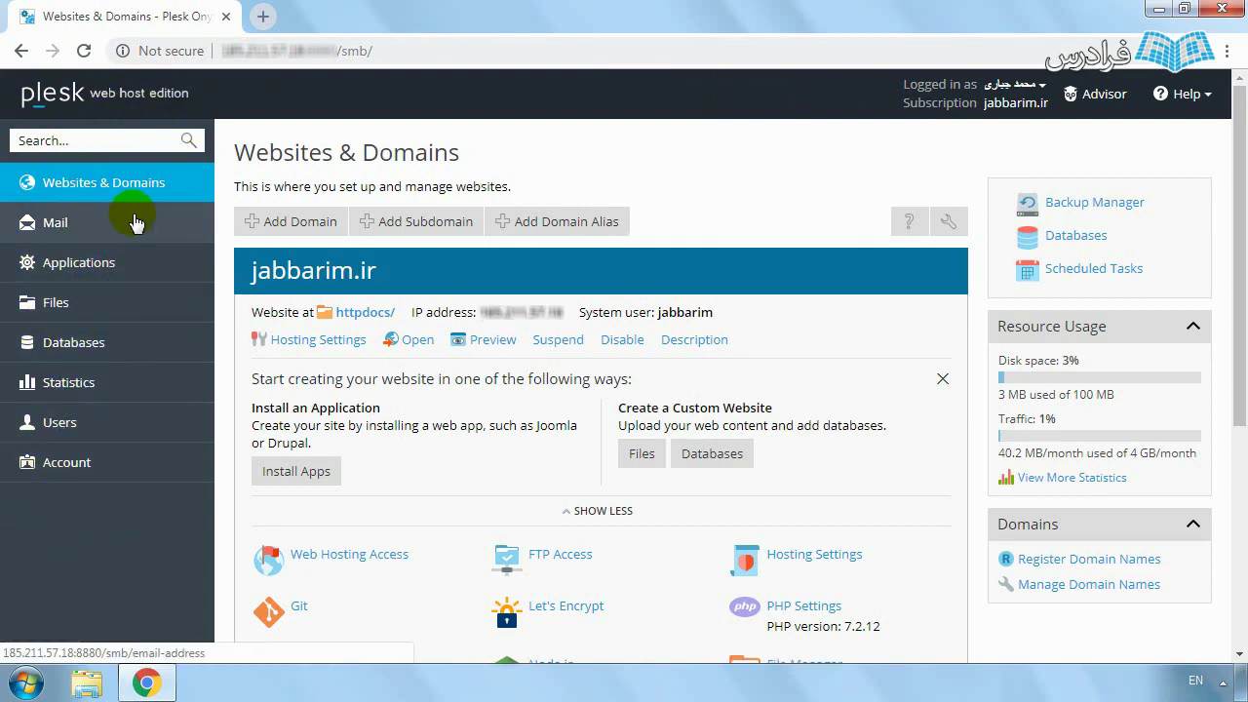
click(49, 192)
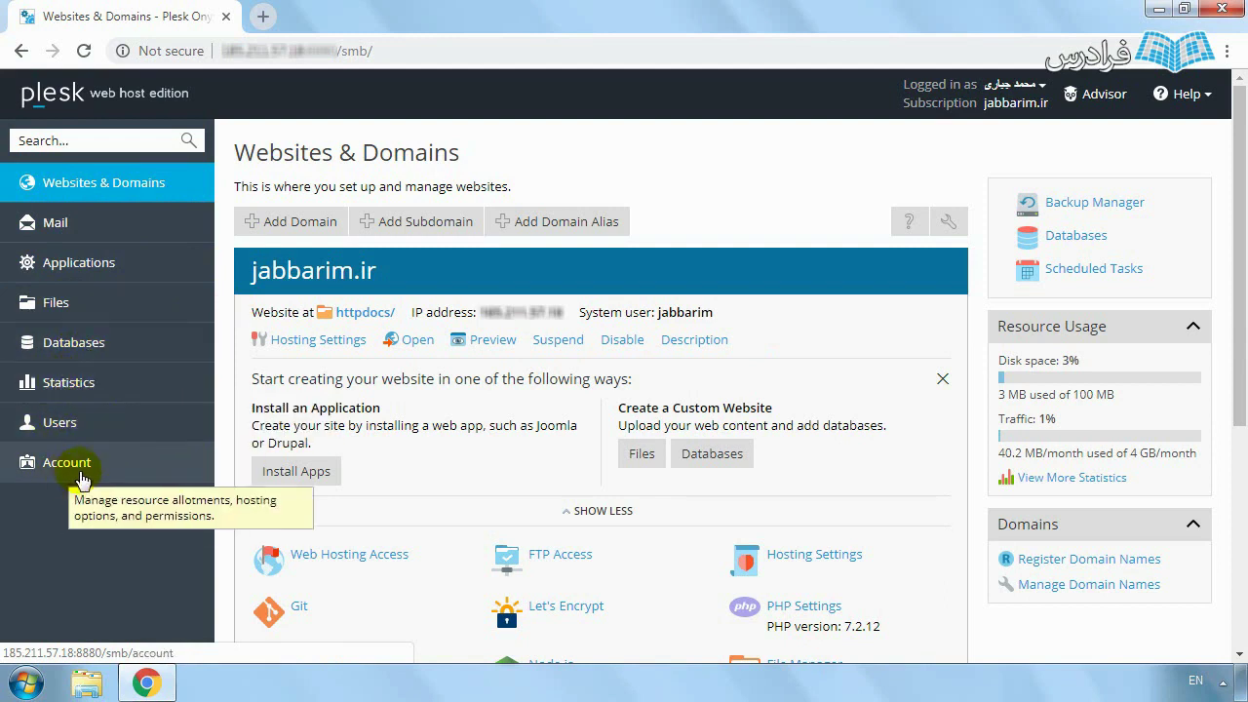
click(73, 187)
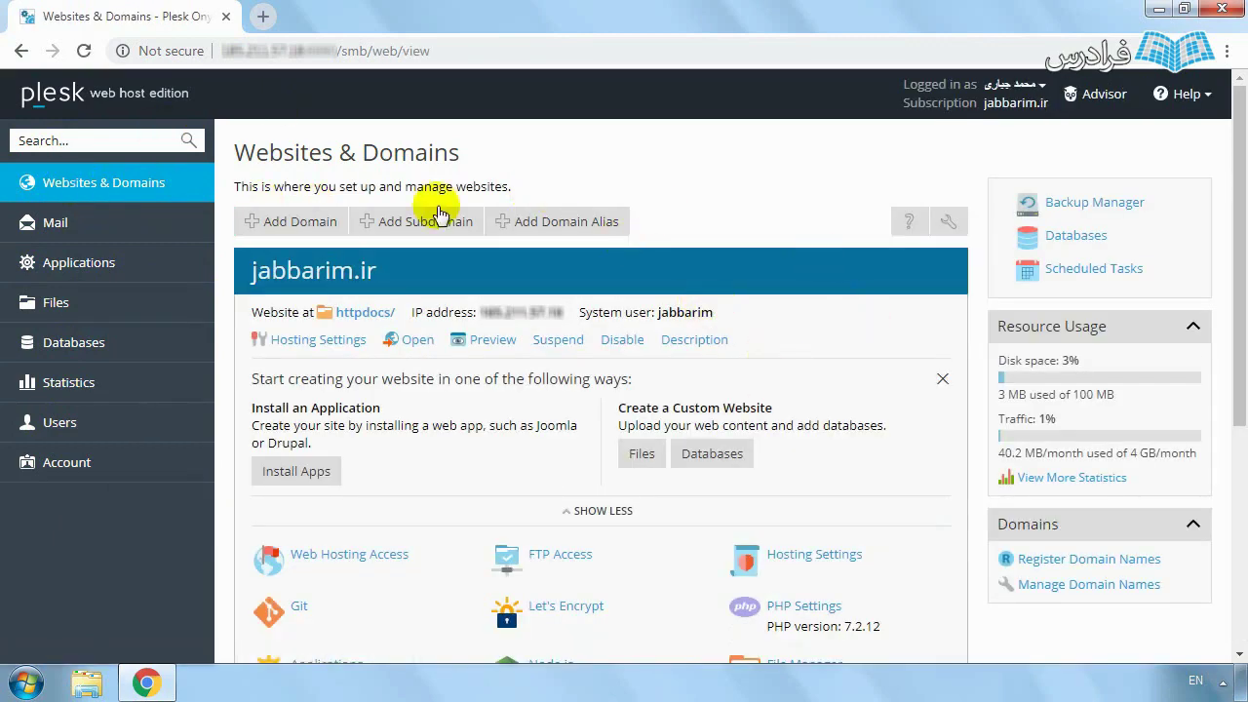
scroll(683, 381, down, 1)
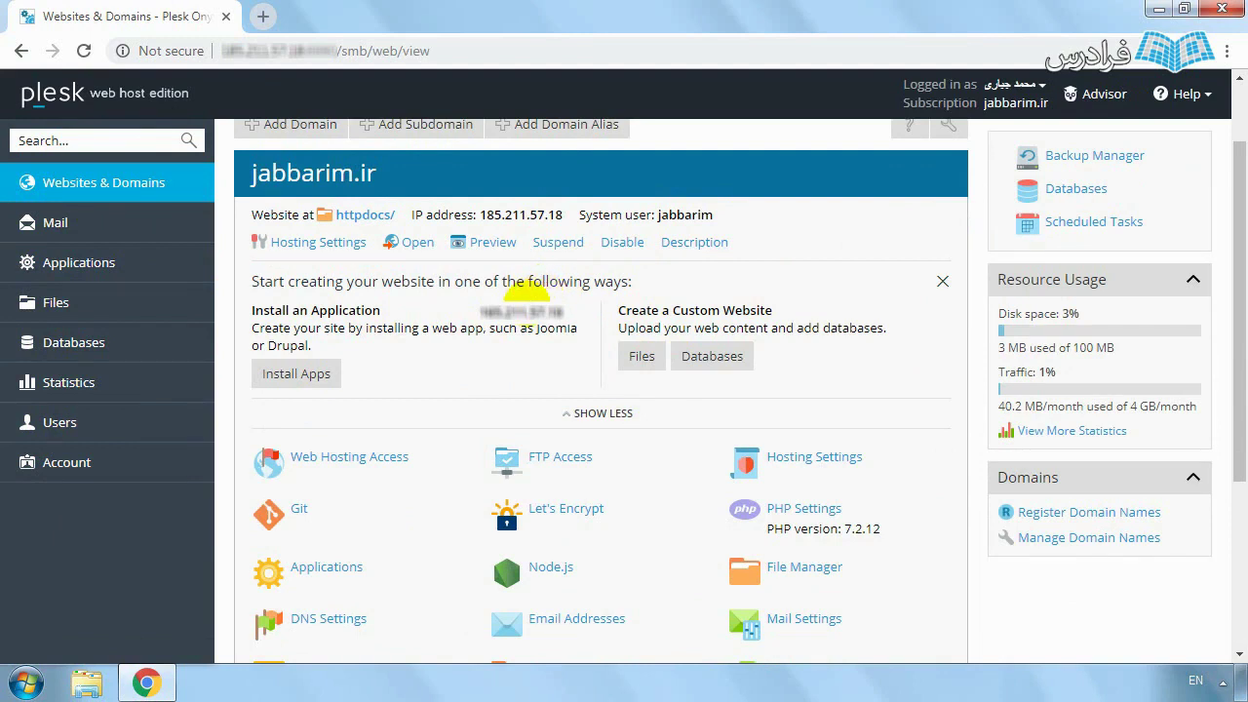
scroll(561, 292, up, 1)
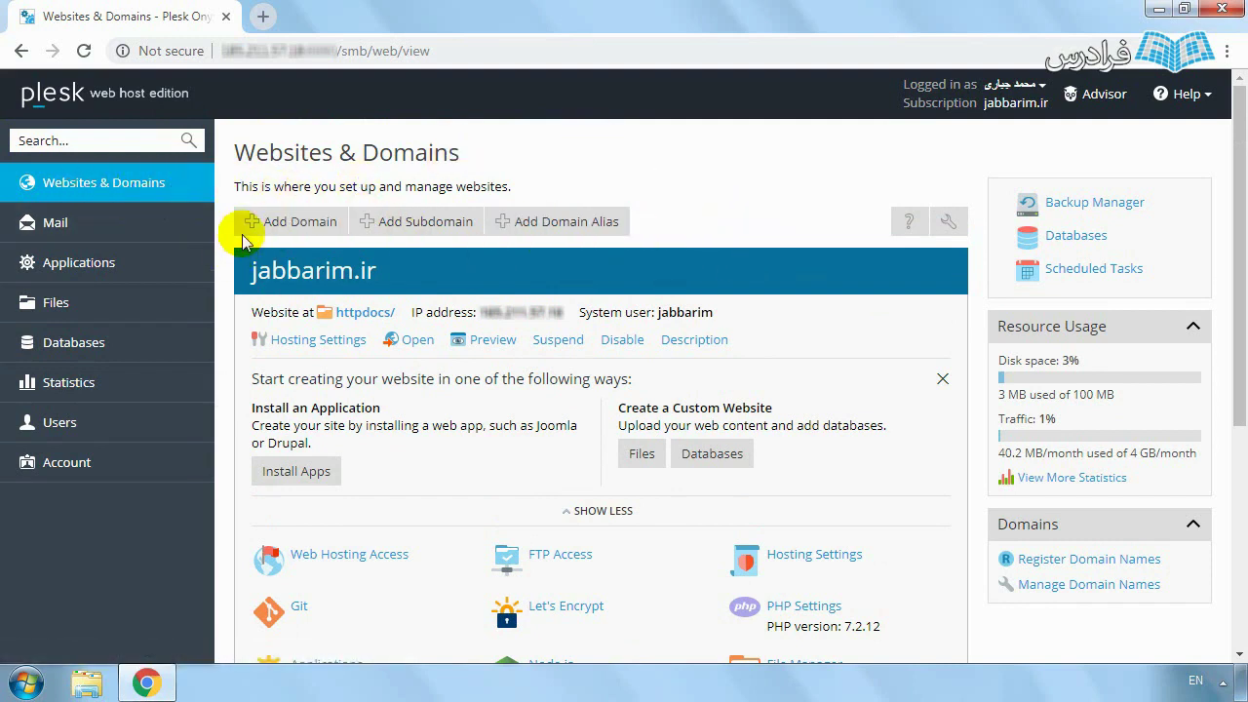
Start adding a new domain and enter faradarsamoozesh.ir as its domain name.
click(274, 232)
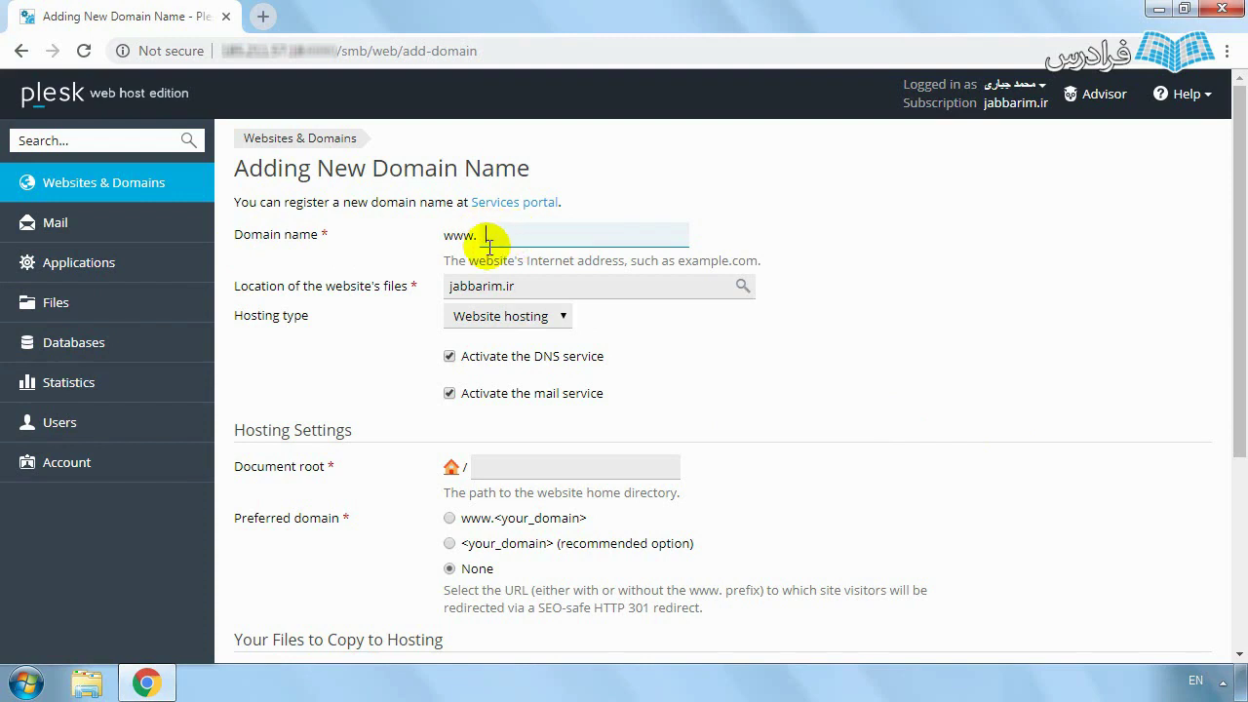
text(fara)
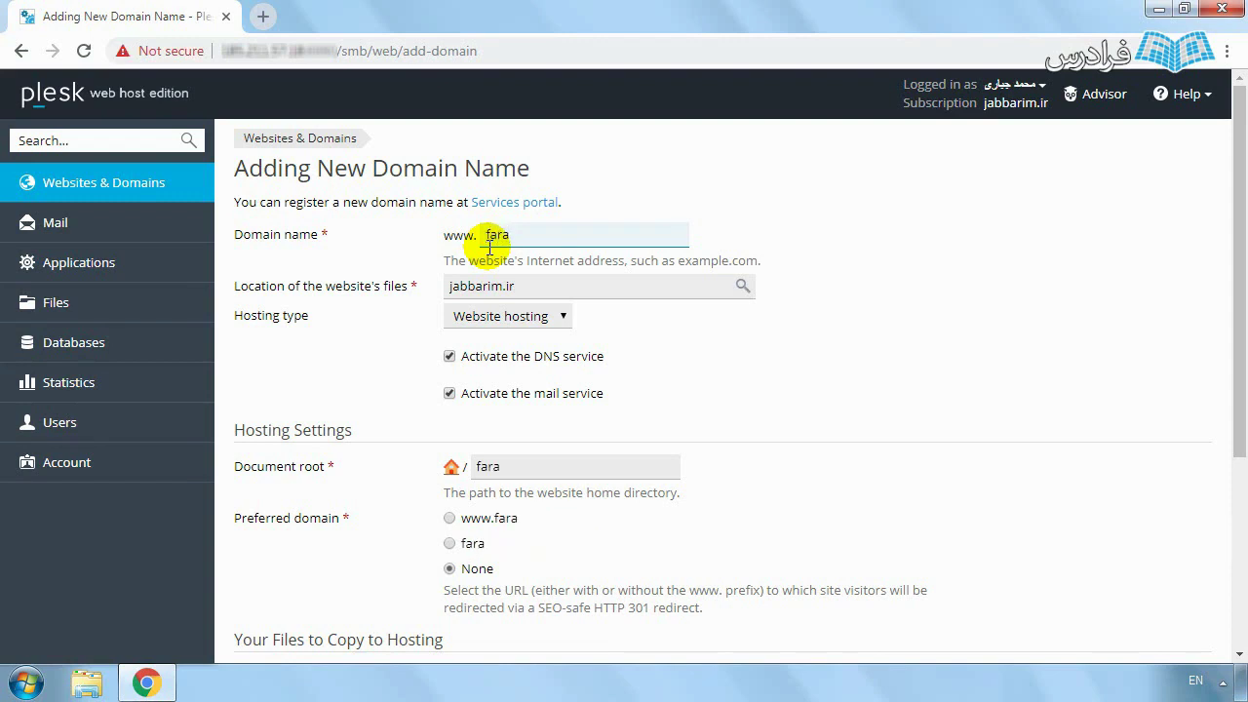
text(darsamooz)
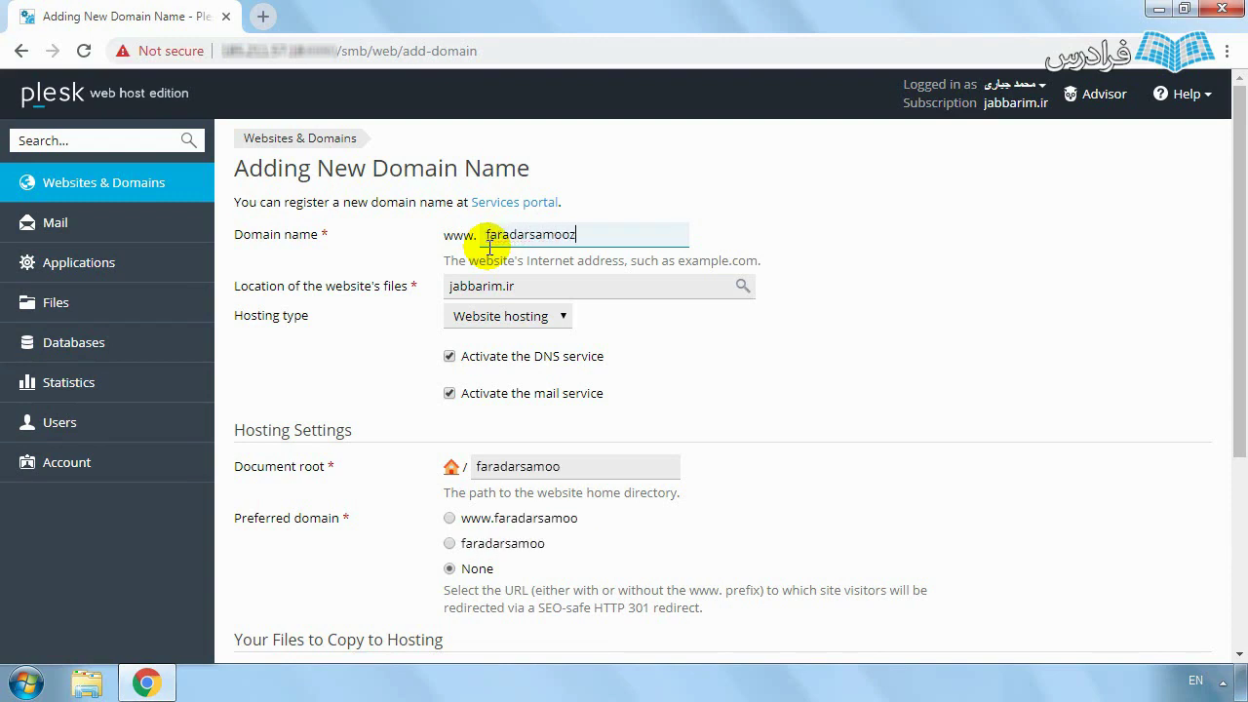
text(esh.ir)
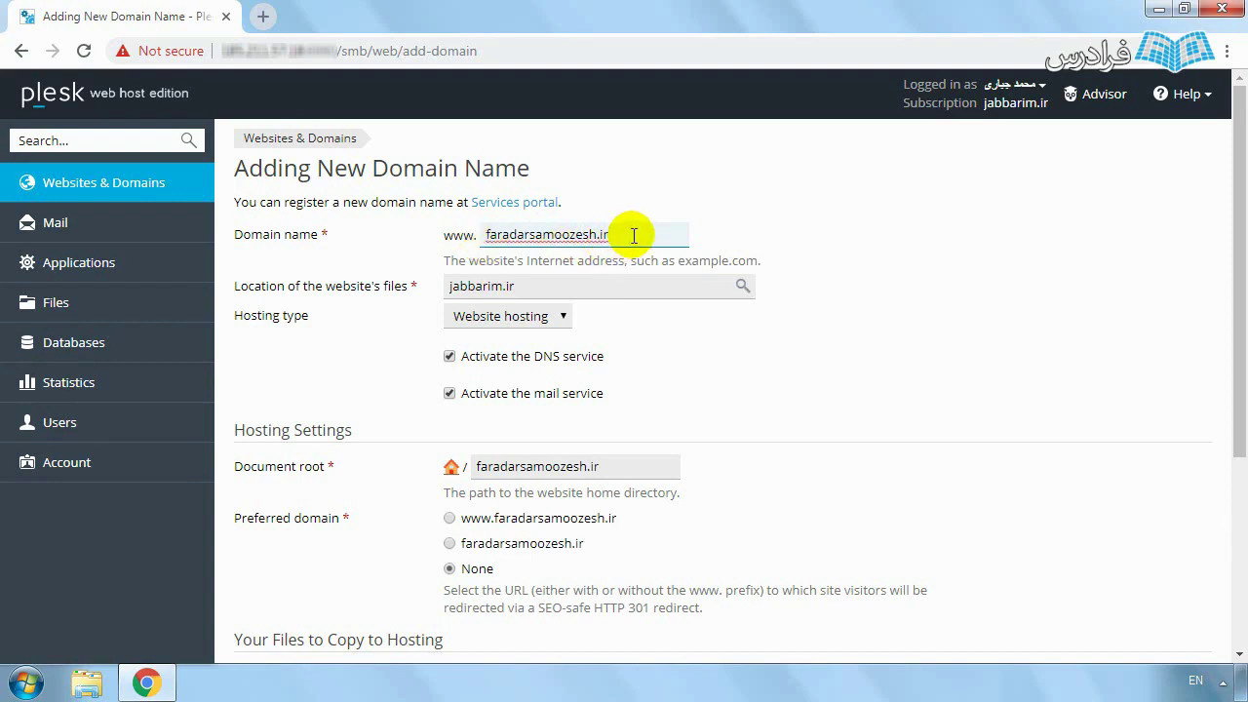
drag(634, 235, 421, 236)
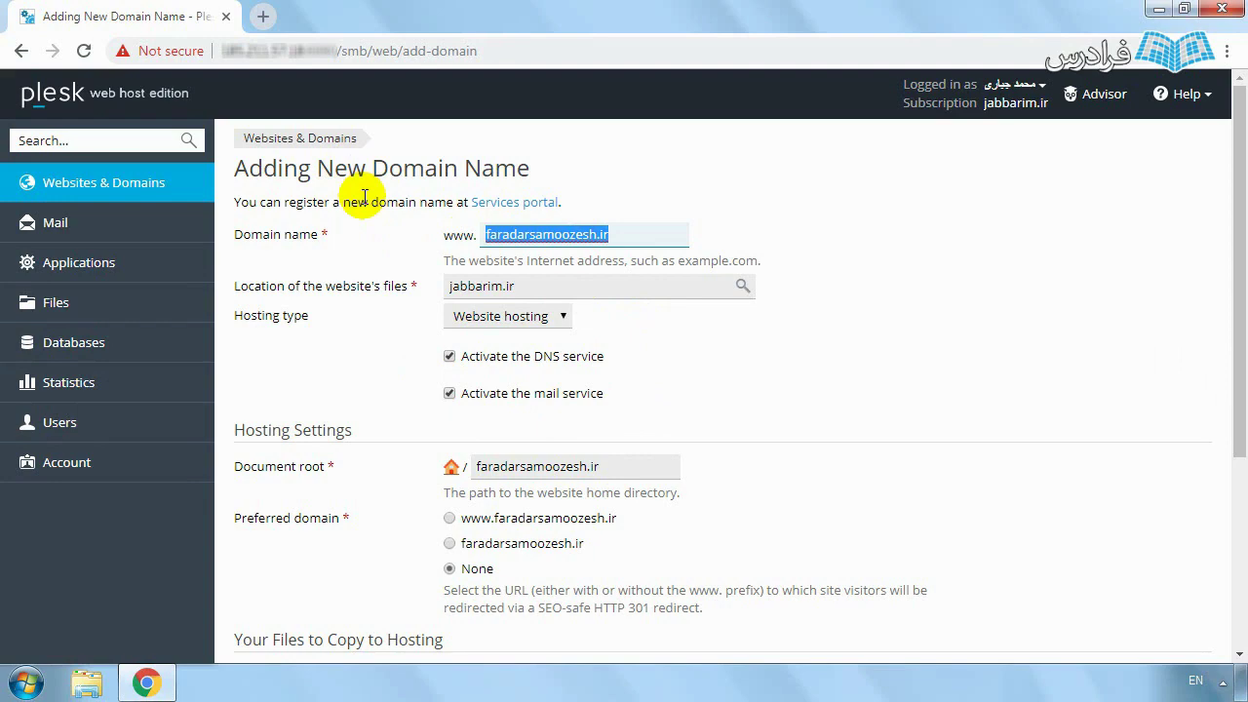
Set the new domain's preferred domain to faradarsamoozesh.ir, without the www prefix.
scroll(633, 336, down, 3)
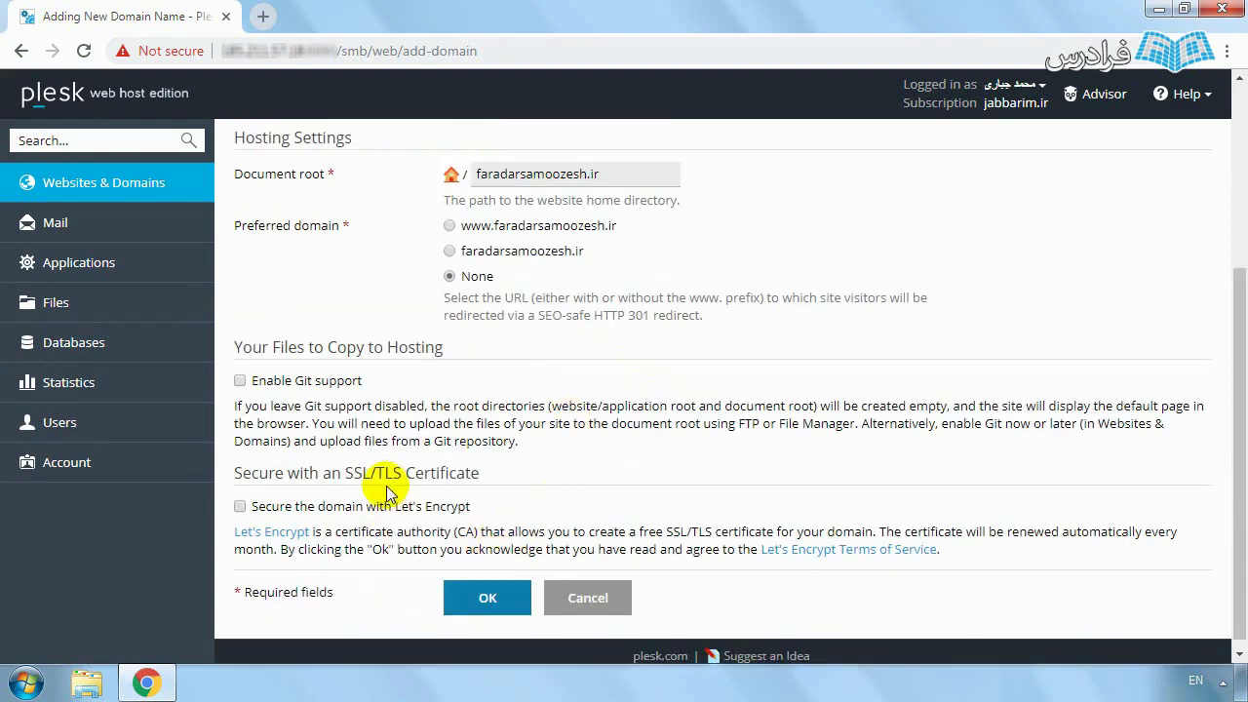
scroll(561, 454, up, 1)
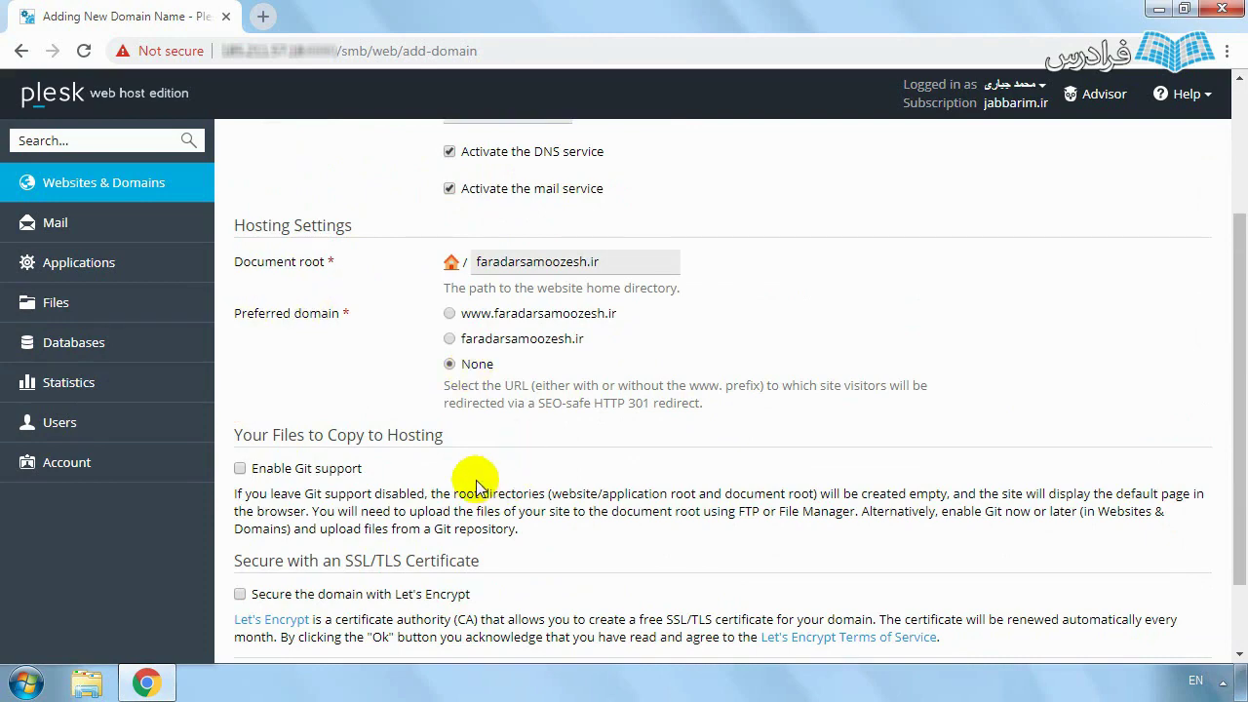
scroll(478, 487, up, 2)
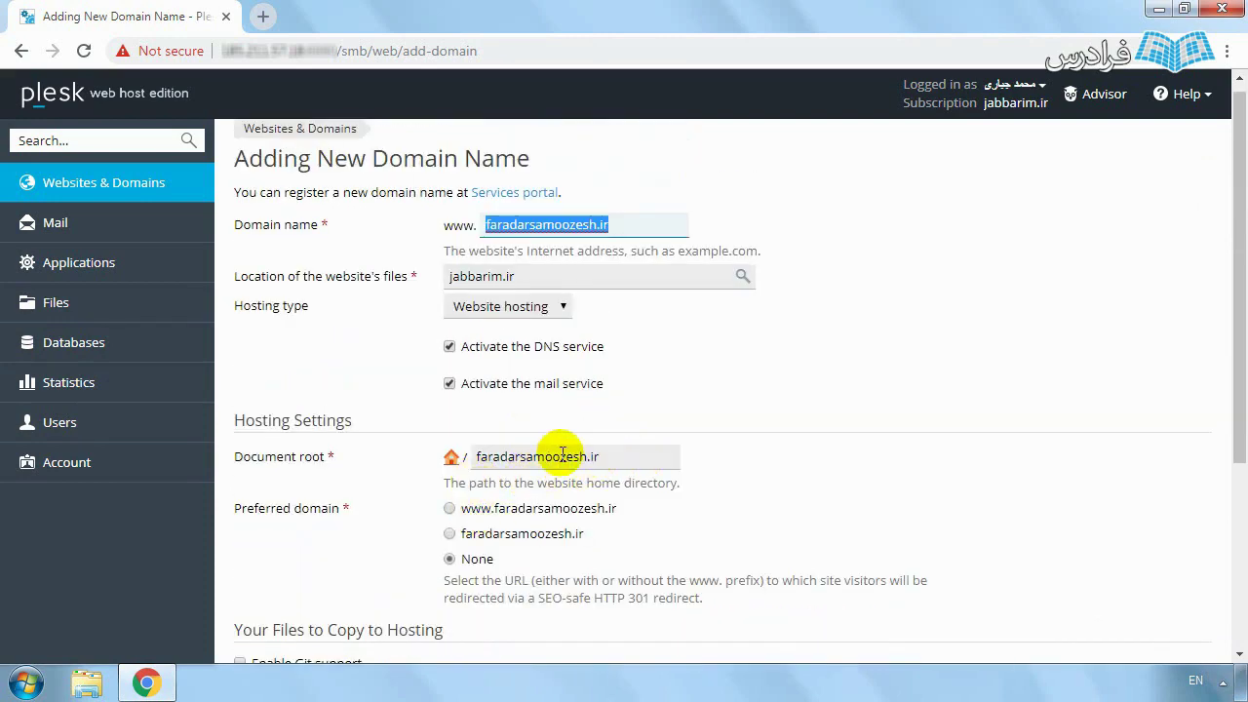
scroll(491, 456, up, 1)
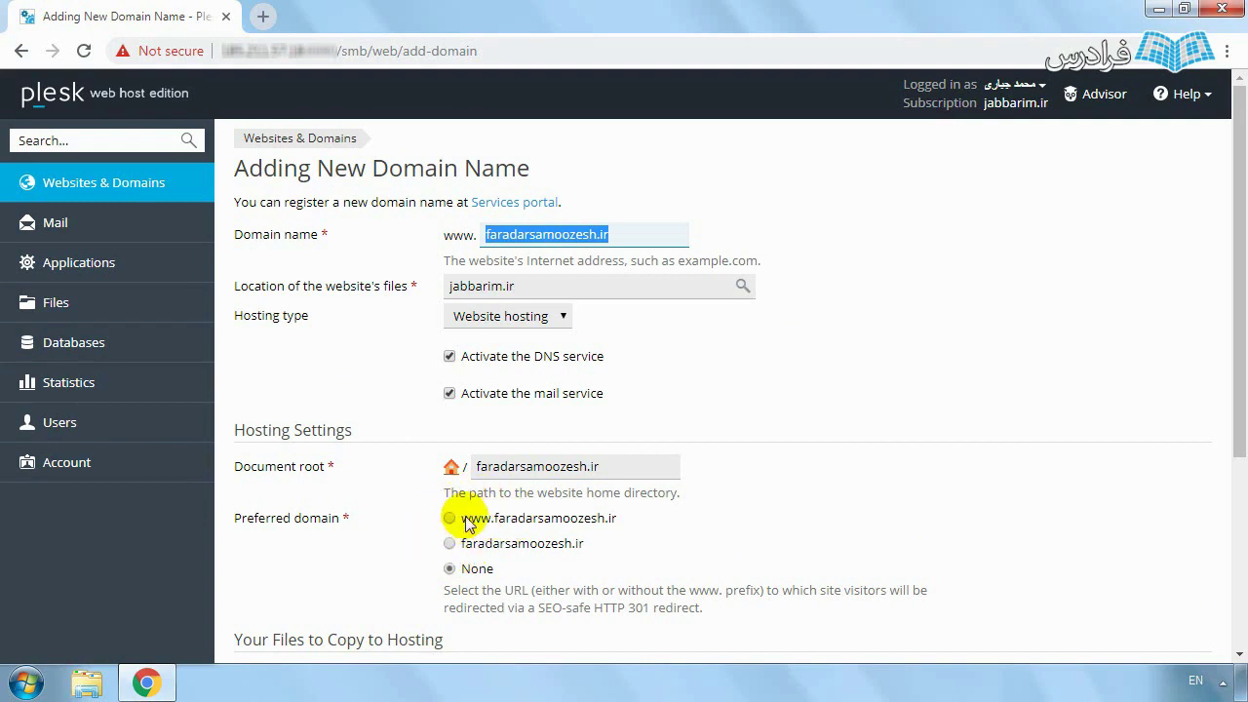
click(450, 544)
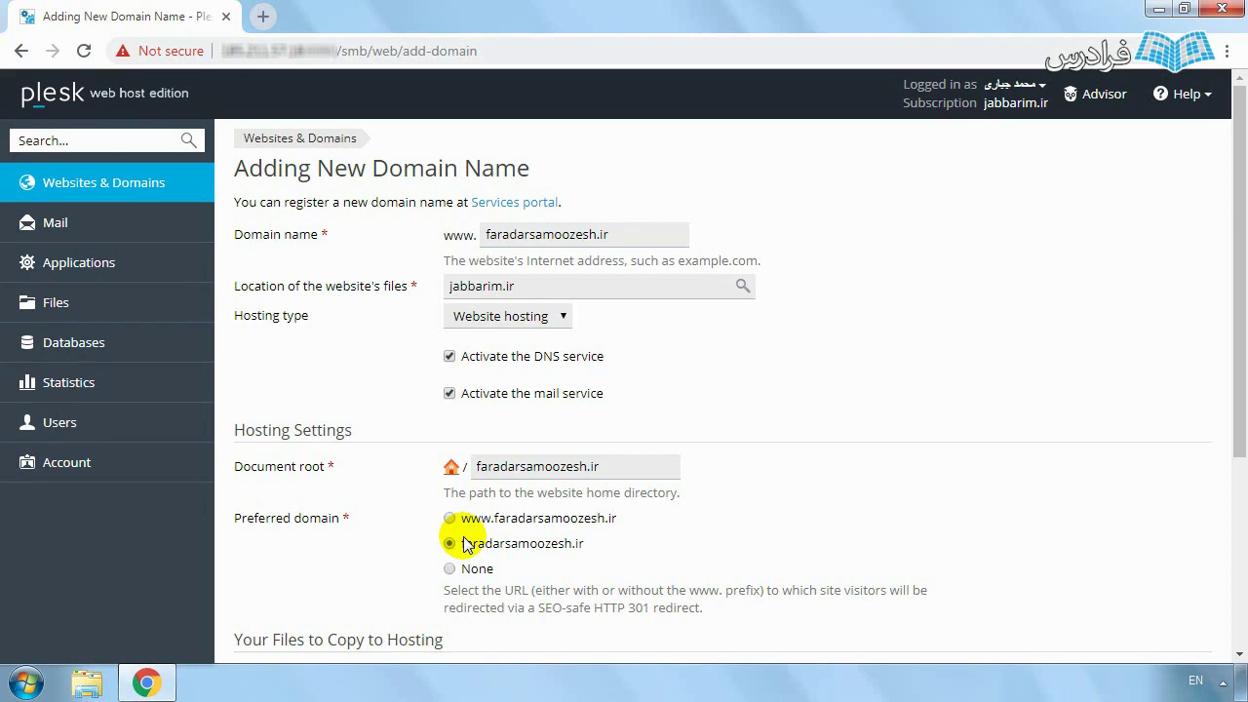
Review the new domain's name, website files location, hosting settings, Git support and SSL/TLS certificate options.
scroll(466, 544, down, 3)
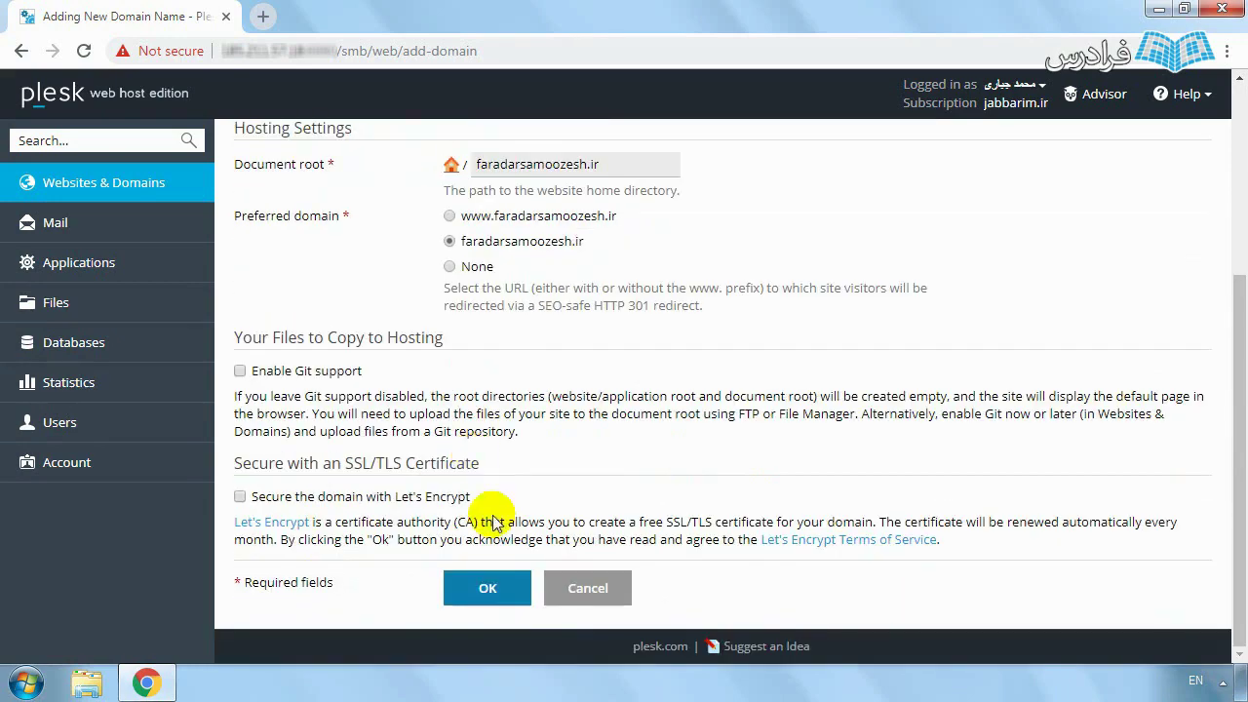
scroll(521, 354, up, 3)
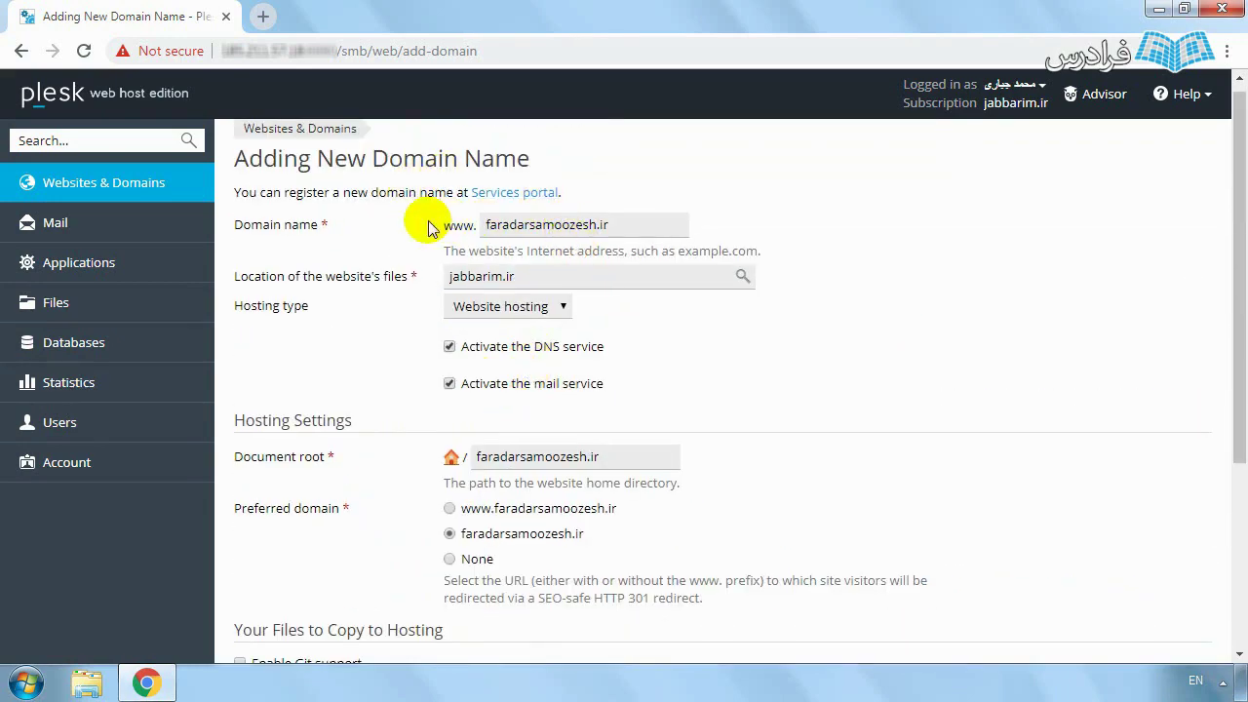
triple_click(634, 231)
click(620, 225)
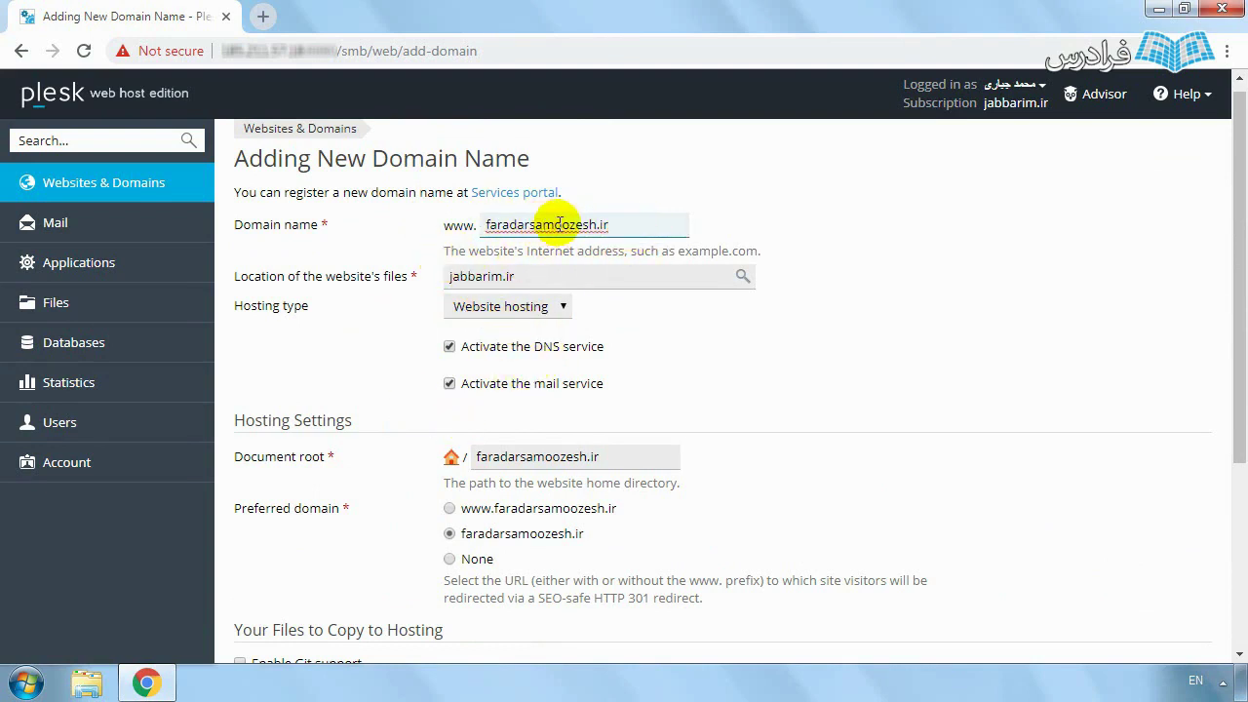
scroll(546, 273, down, 3)
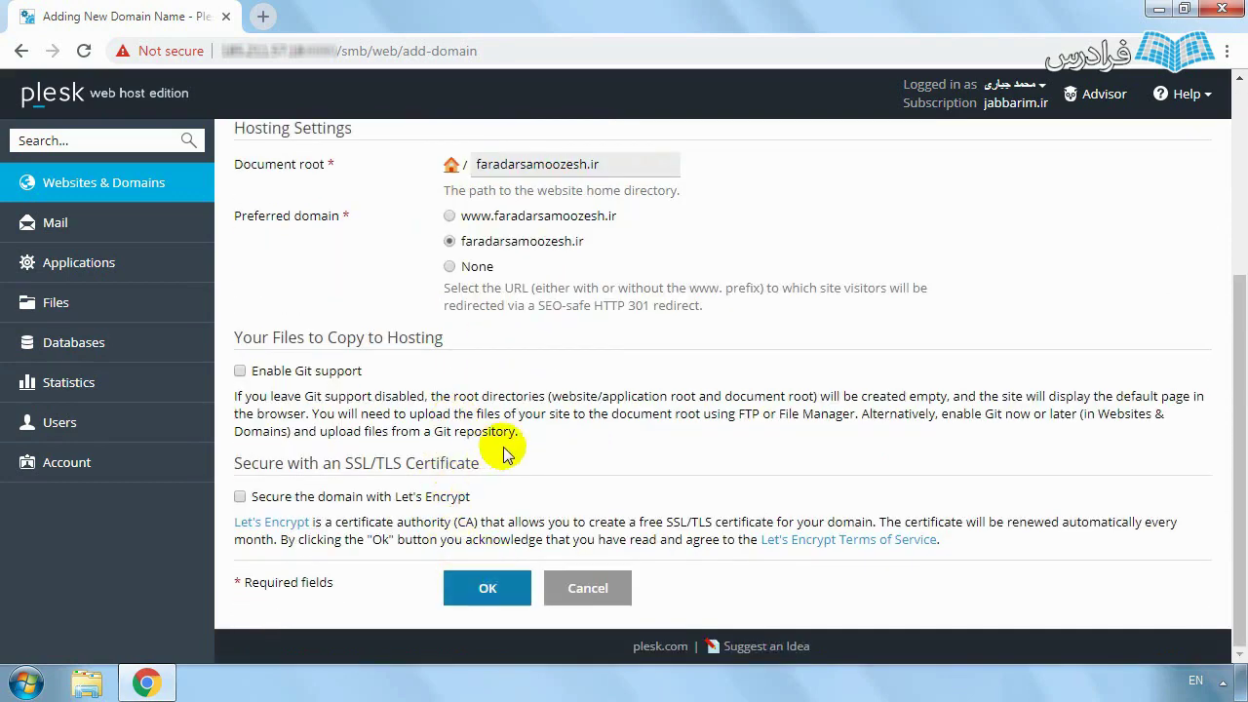
scroll(506, 453, up, 3)
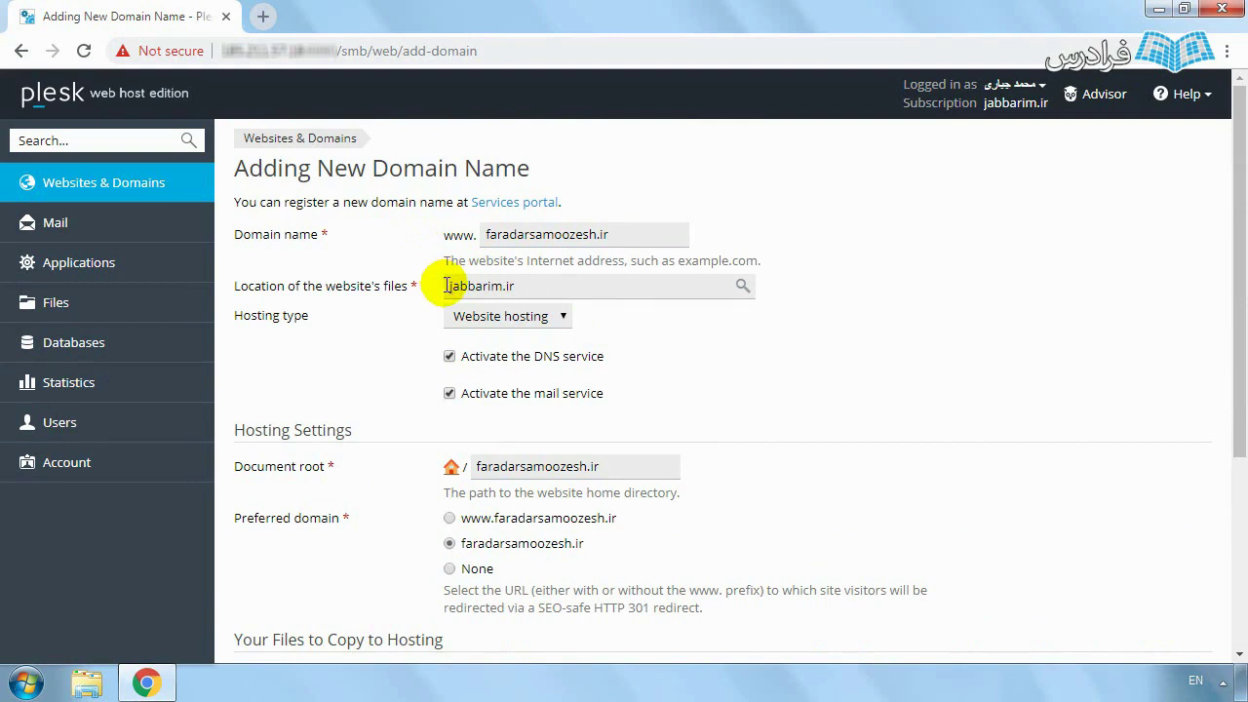
click(444, 286)
click(398, 263)
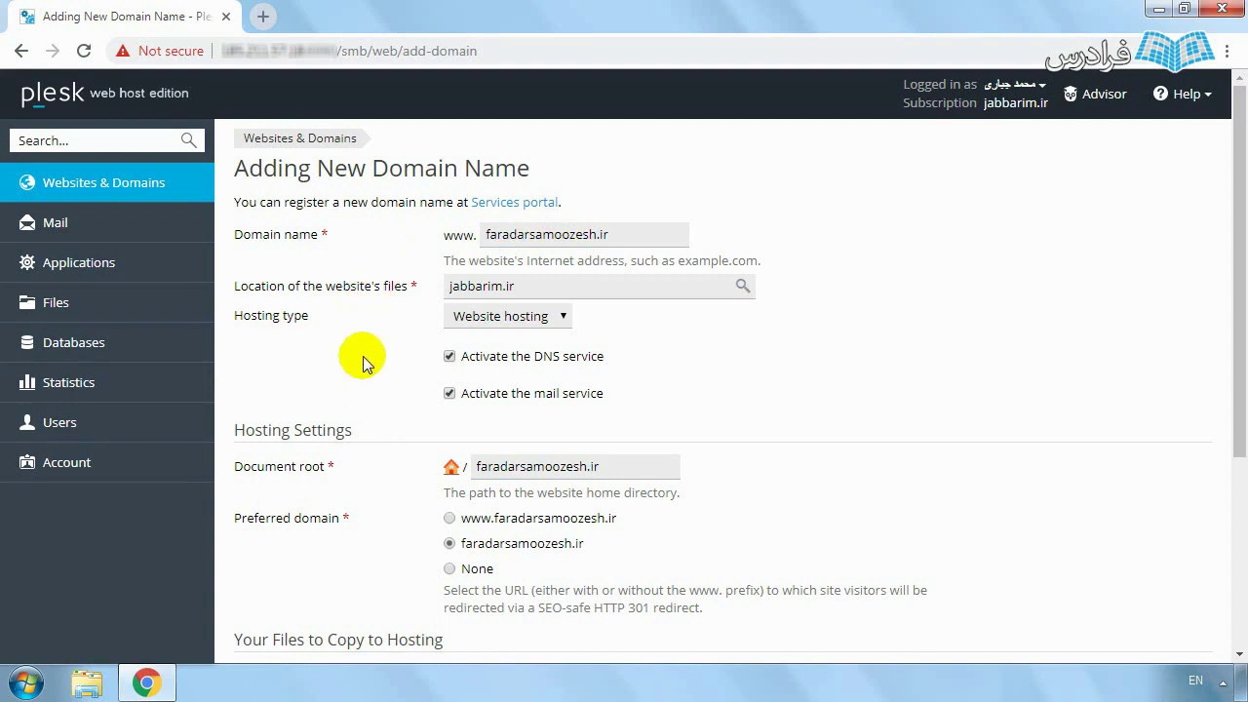
Switch the hosting type to Forwarding, enter faradarsamoozesh2.ir as the destination address, and review the forwarding settings.
click(551, 326)
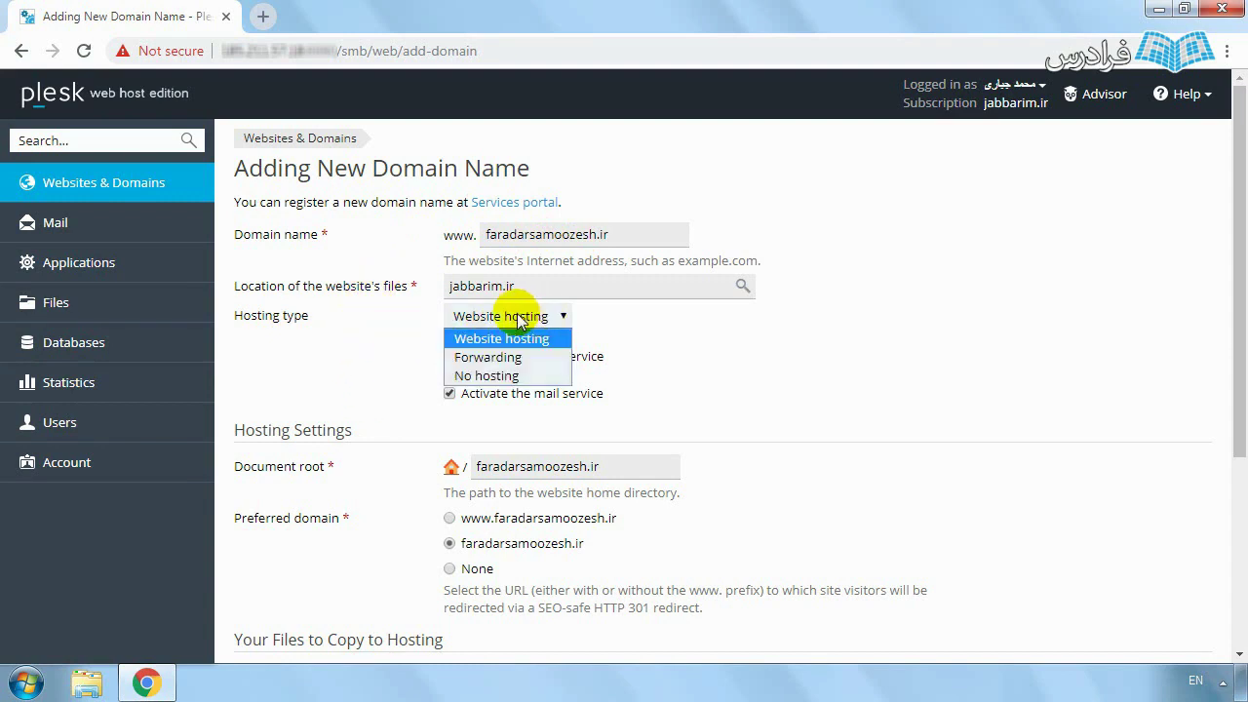
click(469, 359)
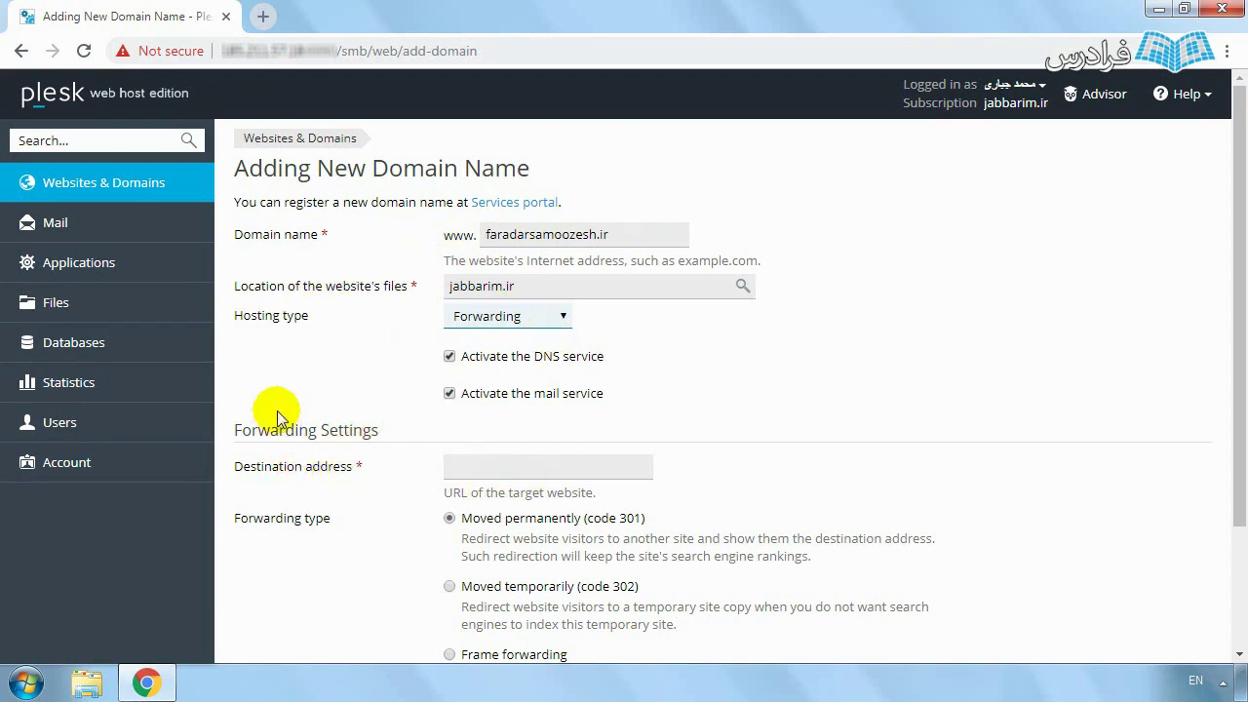
click(488, 467)
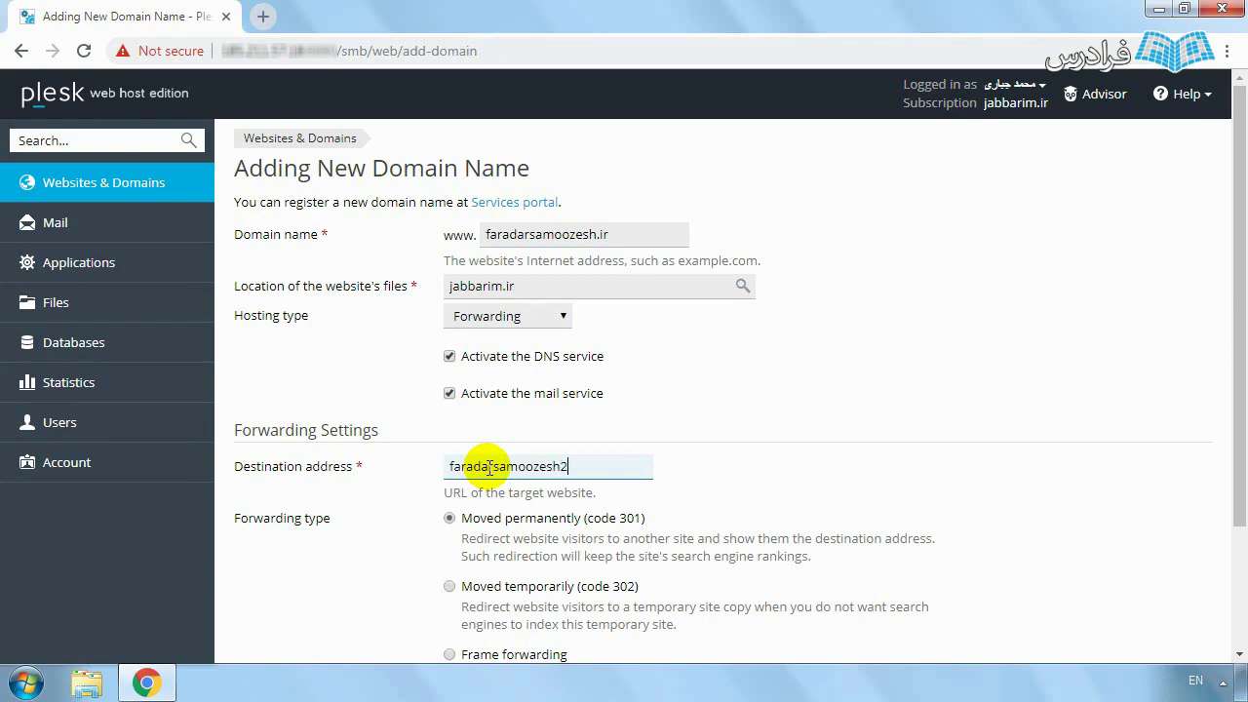
text(faradarsamoozesh2.ir)
scroll(448, 438, down, 2)
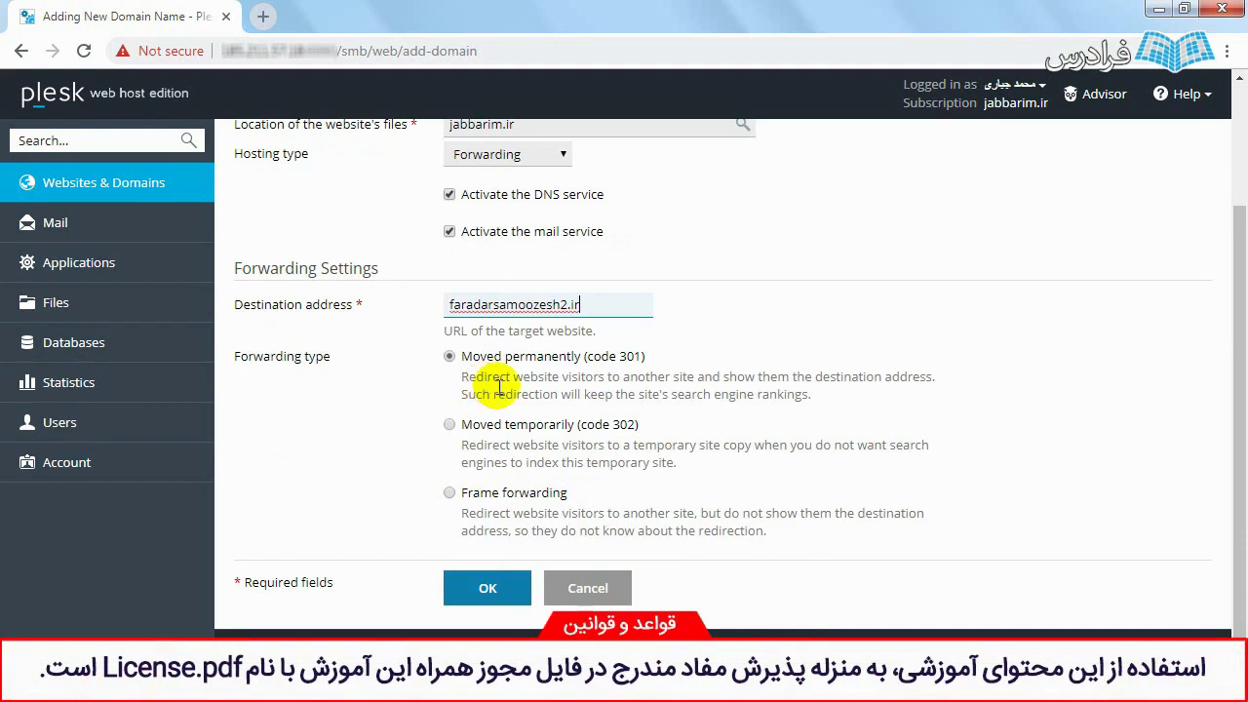
scroll(522, 273, up, 2)
triple_click(493, 232)
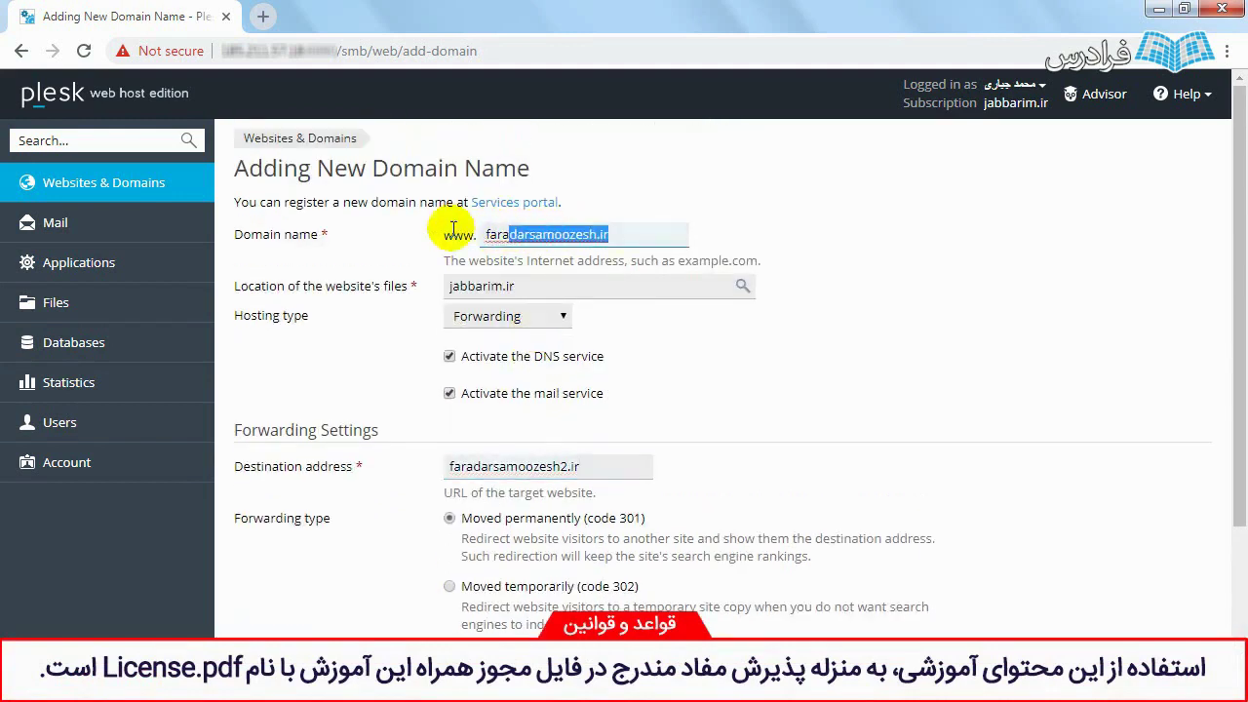
click(536, 232)
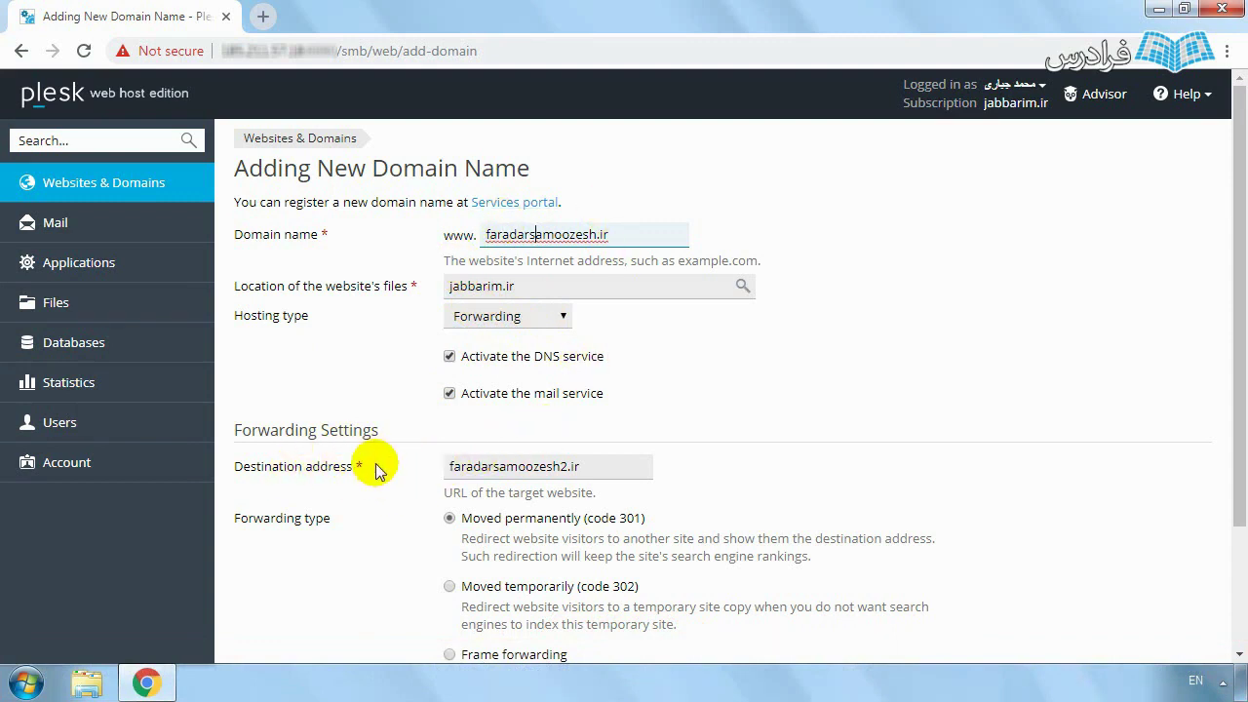
drag(618, 466, 436, 470)
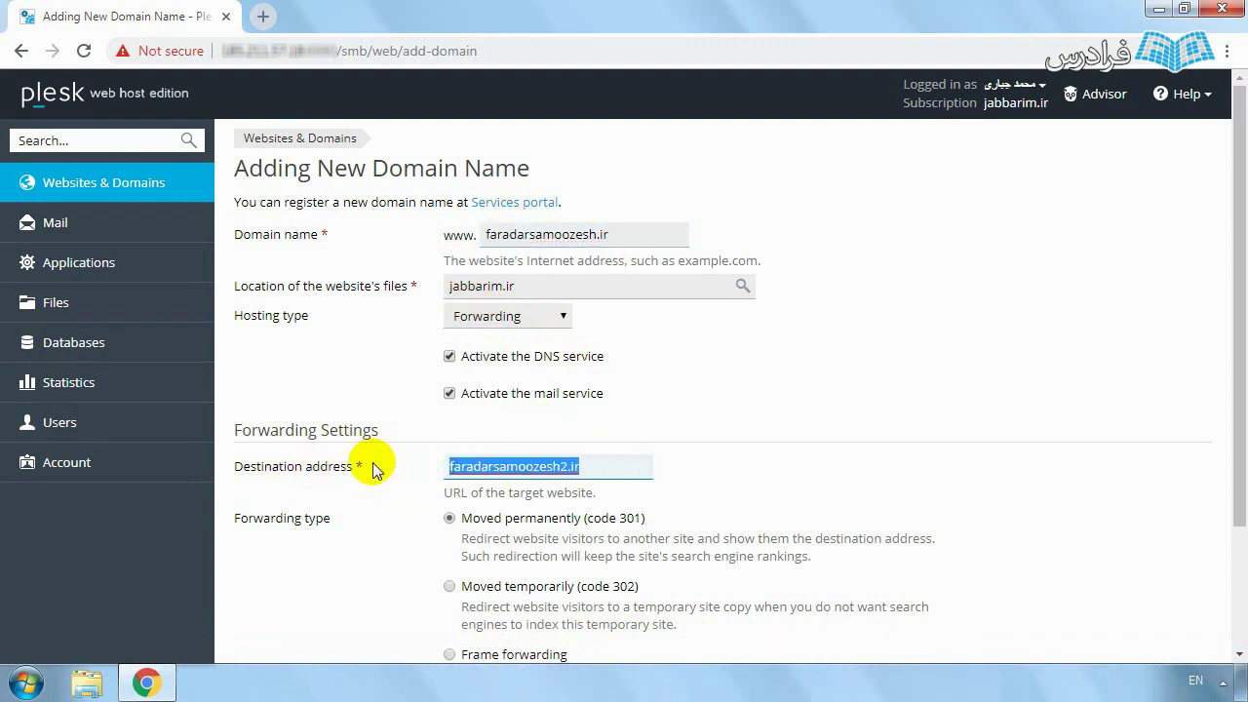
scroll(478, 464, down, 3)
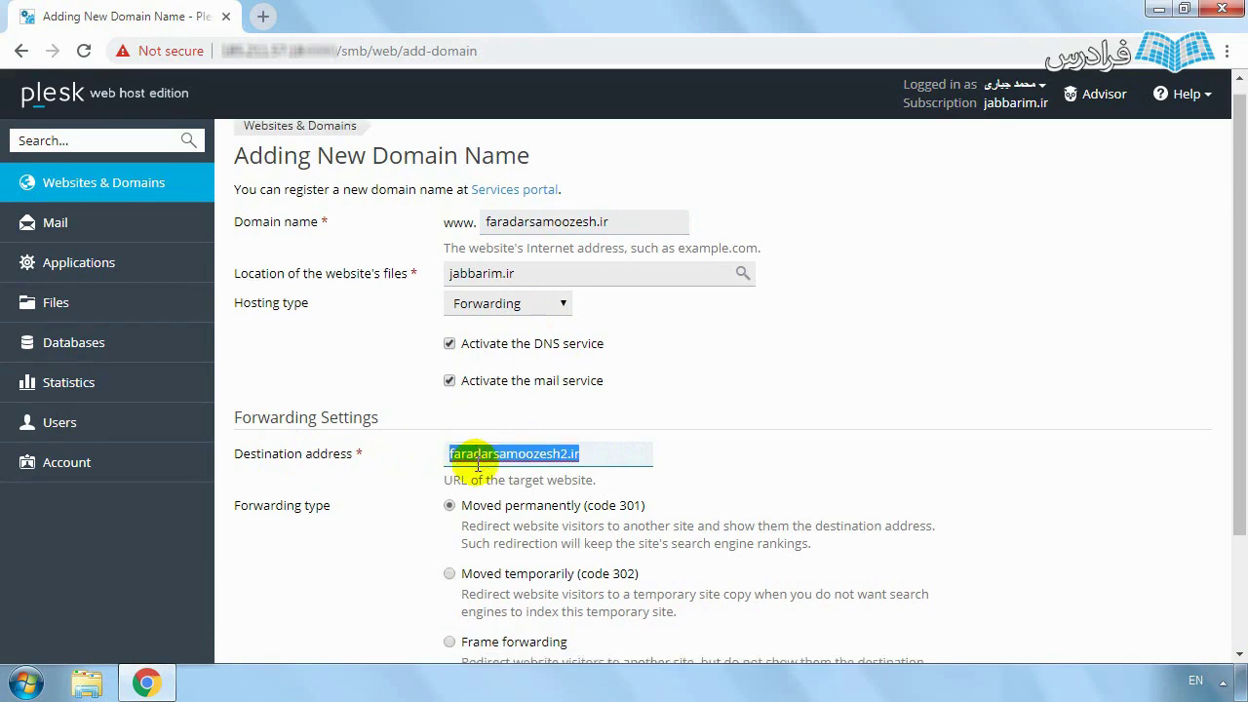
scroll(737, 369, up, 3)
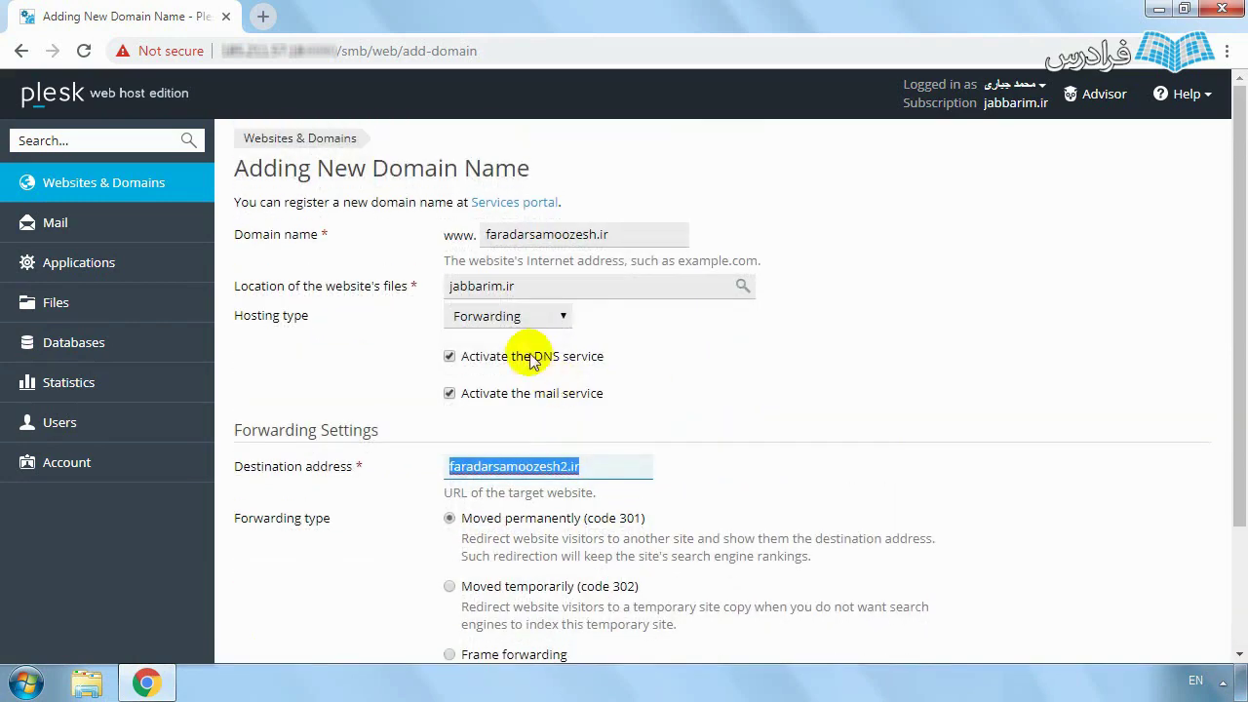
Return the hosting type to Website hosting and check the domain name and hosting settings.
click(514, 317)
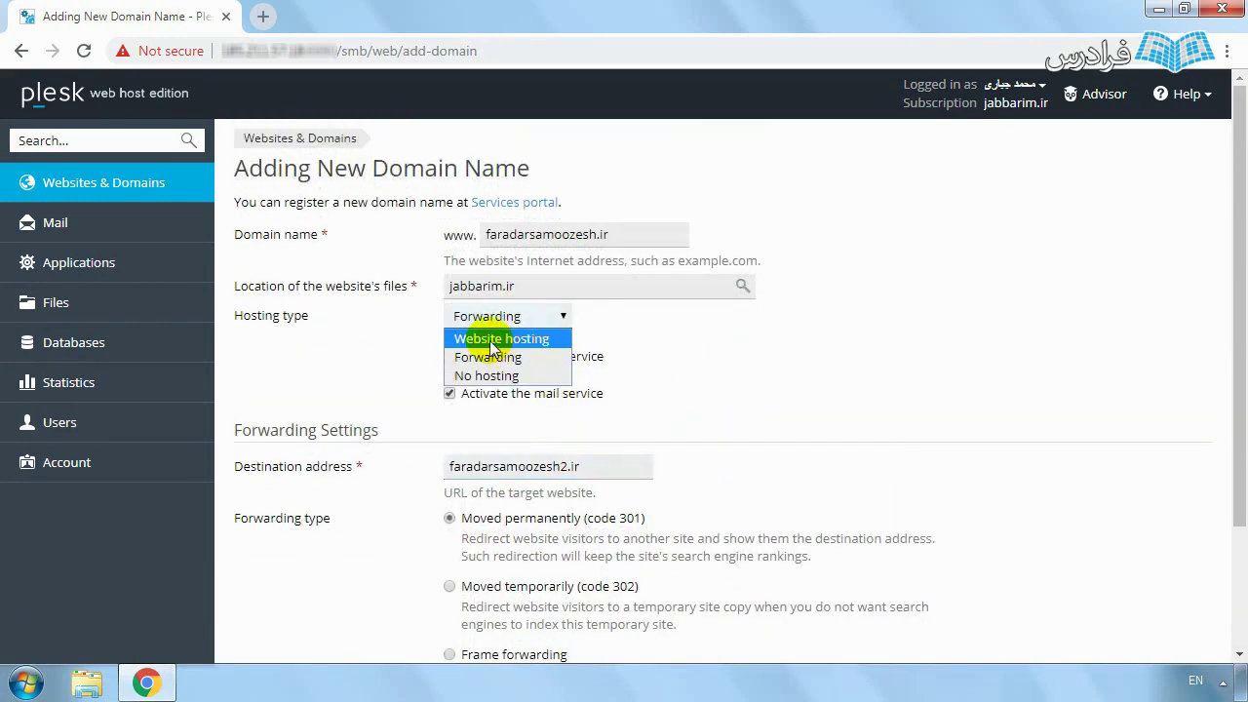
click(492, 341)
scroll(604, 310, down, 2)
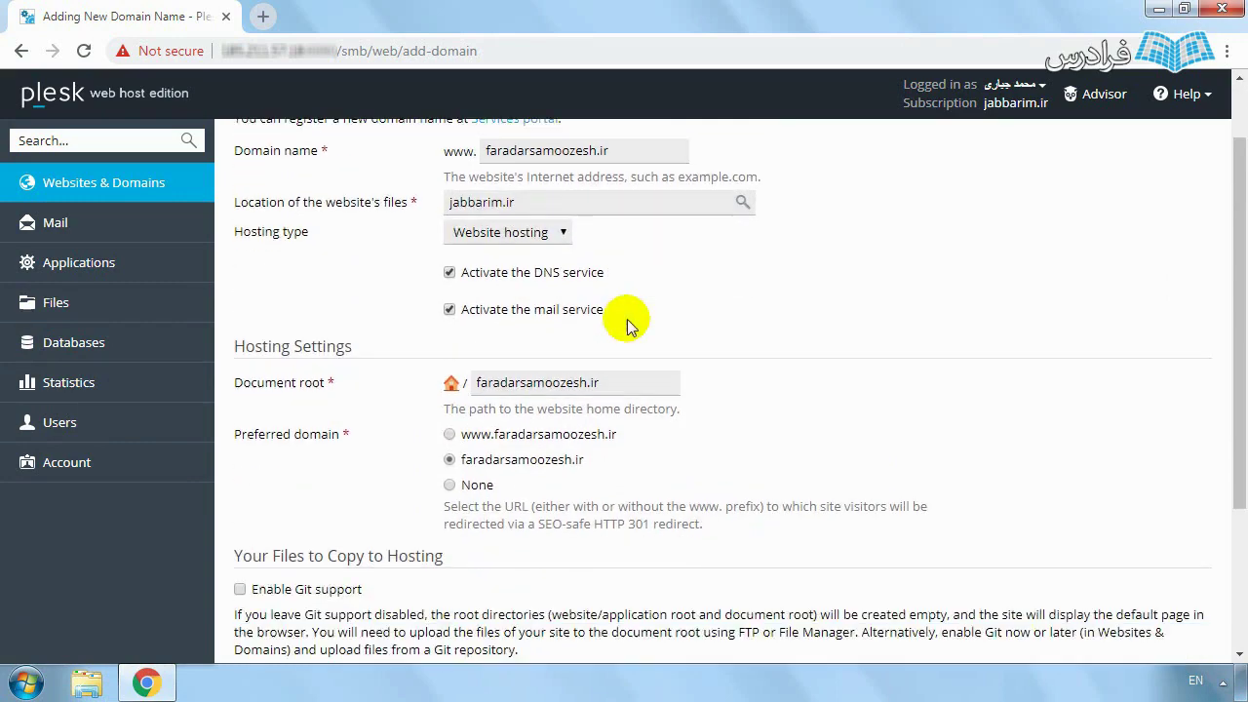
scroll(594, 306, up, 2)
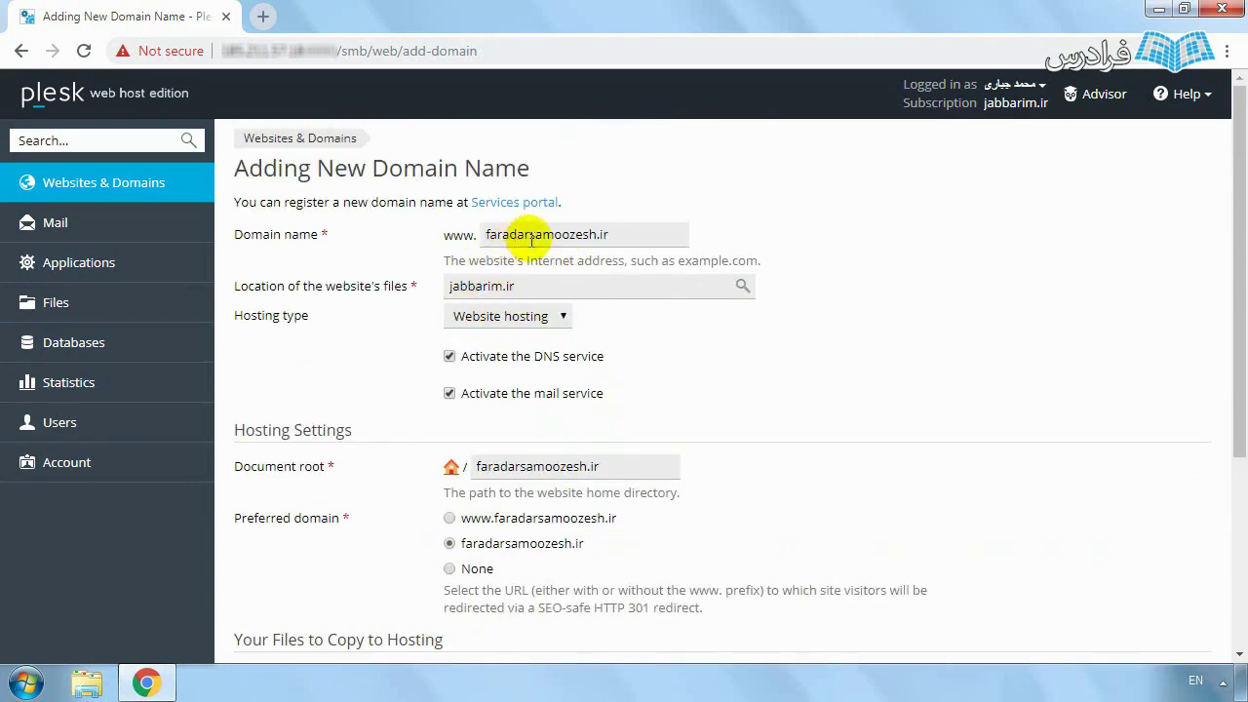
drag(656, 238, 454, 240)
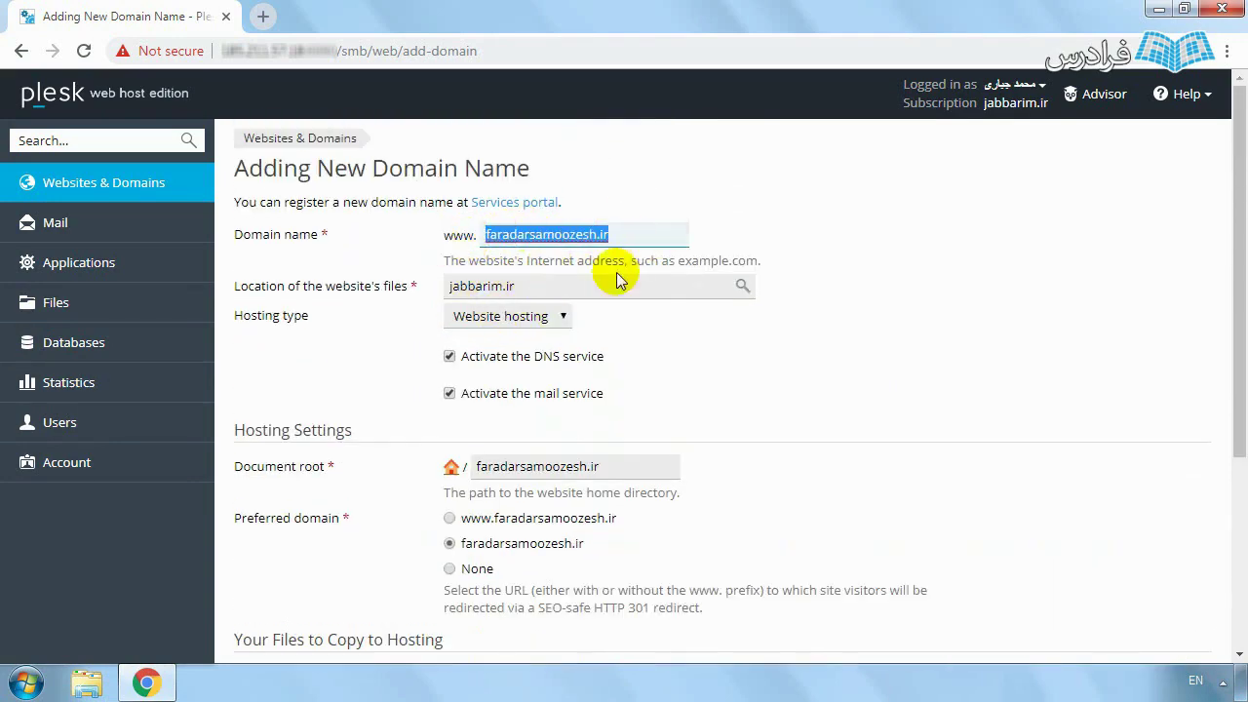
scroll(549, 289, down, 1)
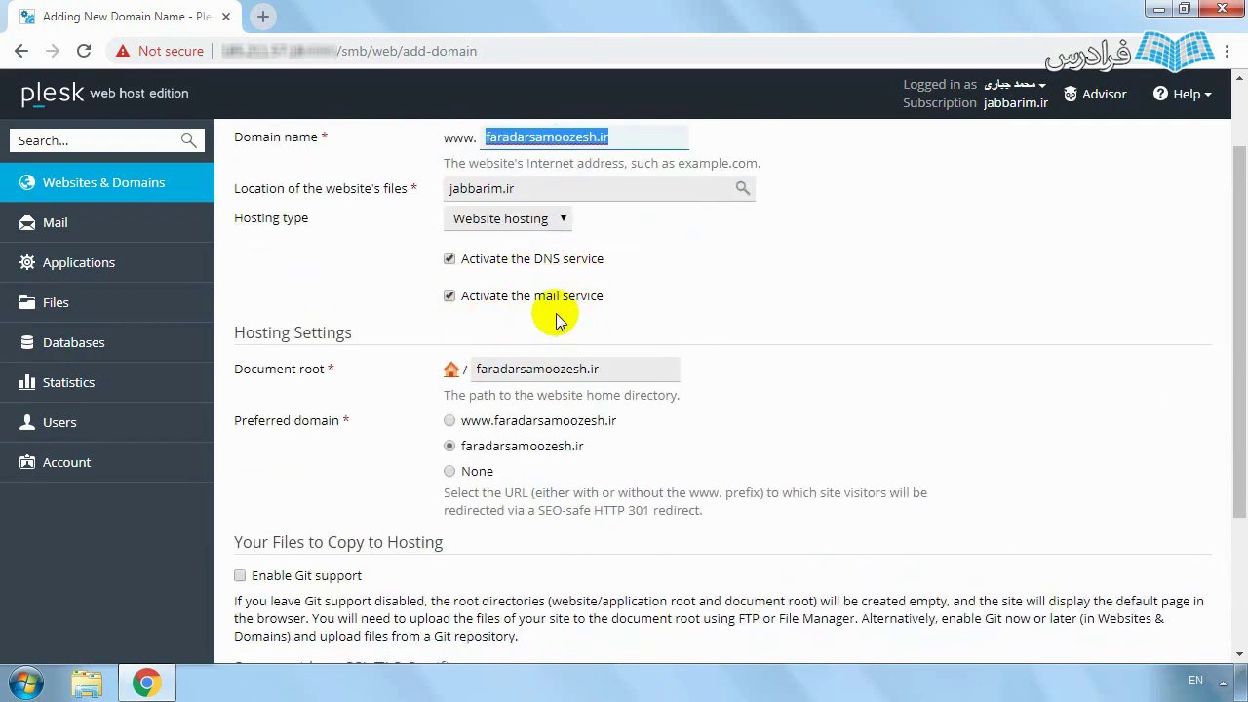
Switch the new domain's hosting type to Forwarding, check the destination address, and leave the form without adding the domain.
scroll(516, 287, up, 1)
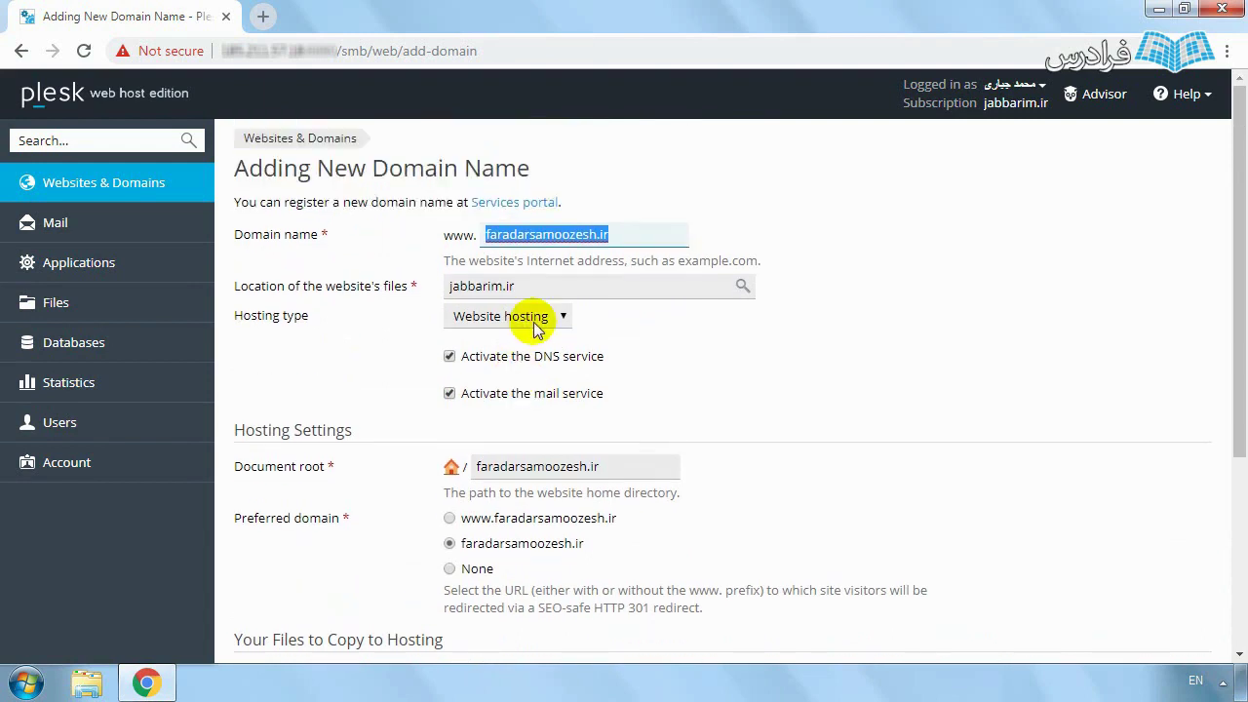
click(528, 317)
click(509, 359)
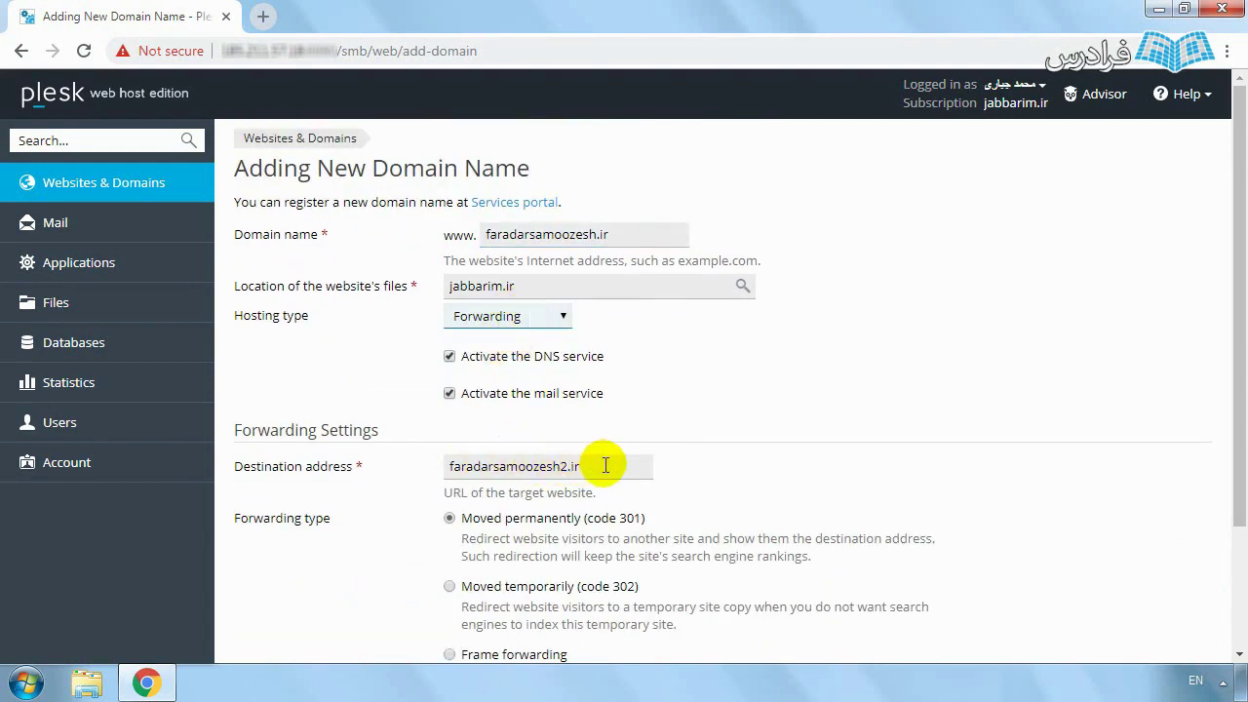
drag(624, 465, 557, 418)
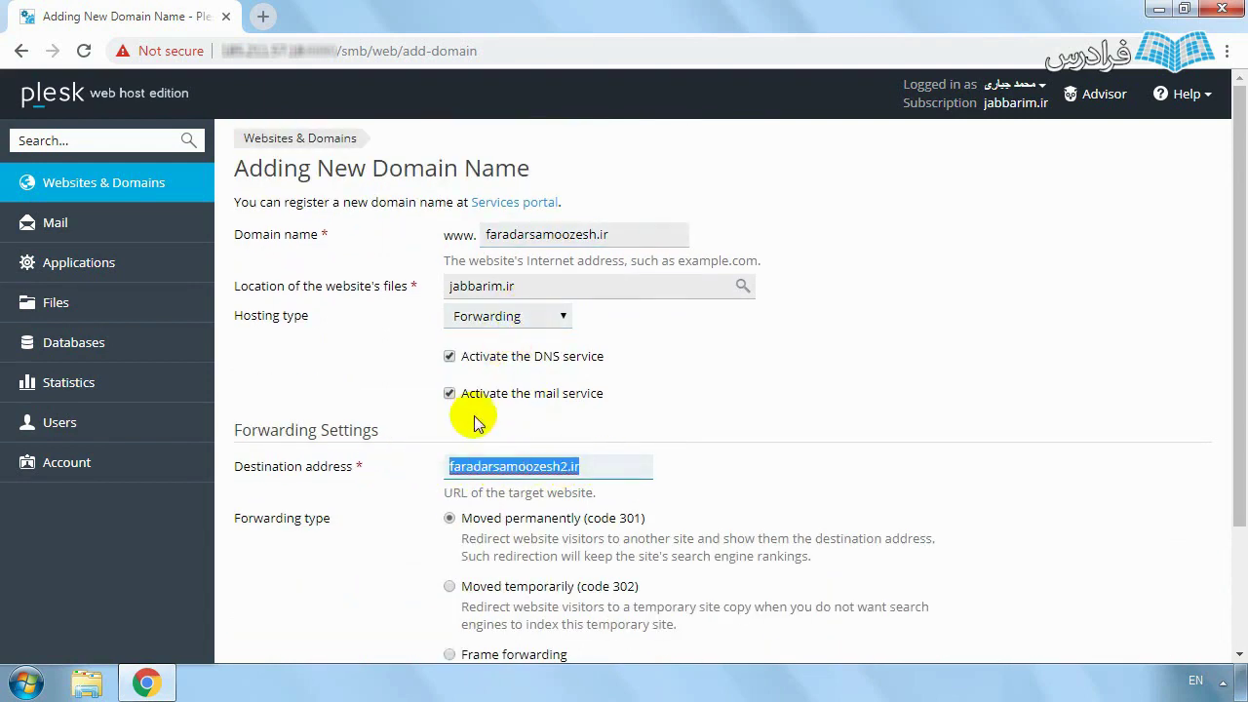
click(111, 185)
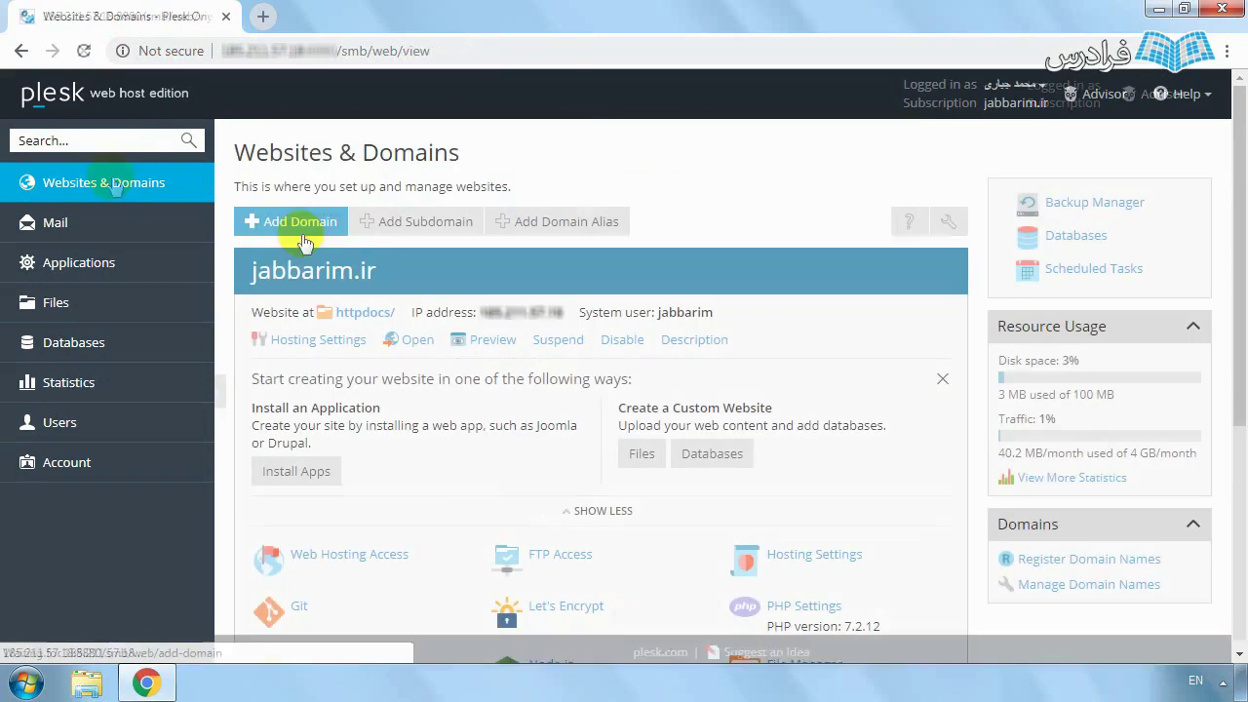
Create the subdomain faradars under the parent domain jabbarim.ir, with Git support and Let's Encrypt left disabled.
click(394, 232)
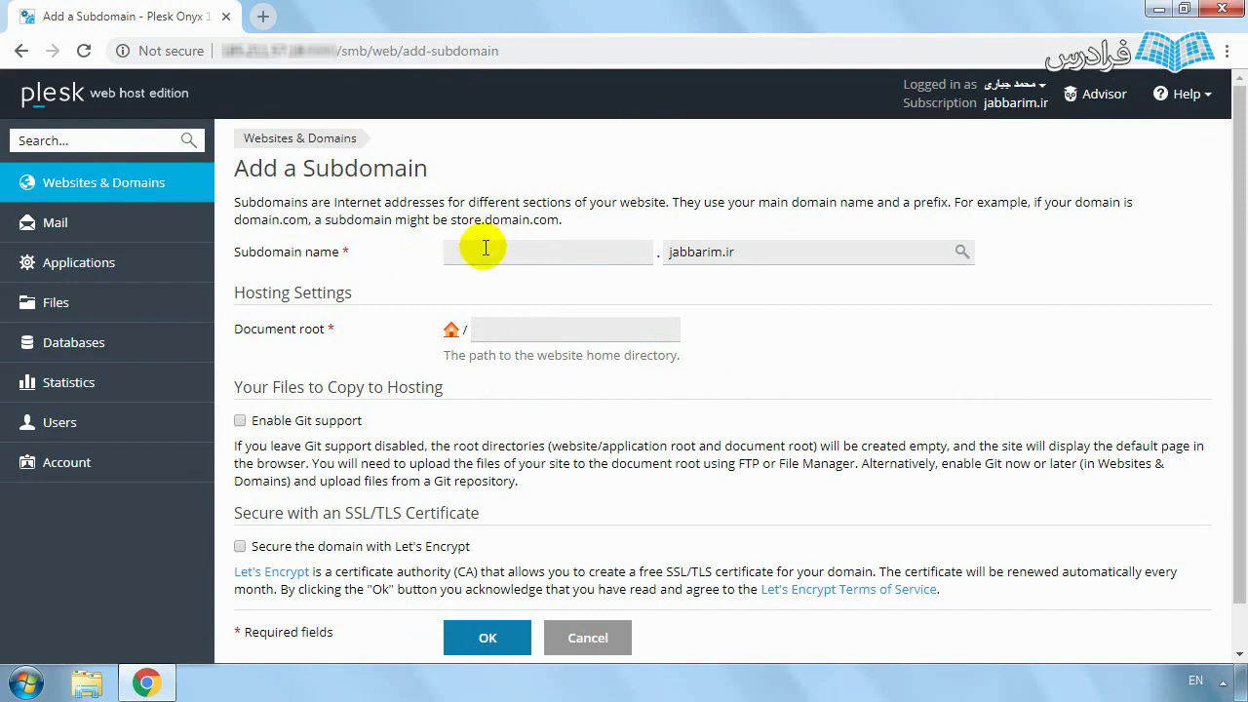
click(747, 250)
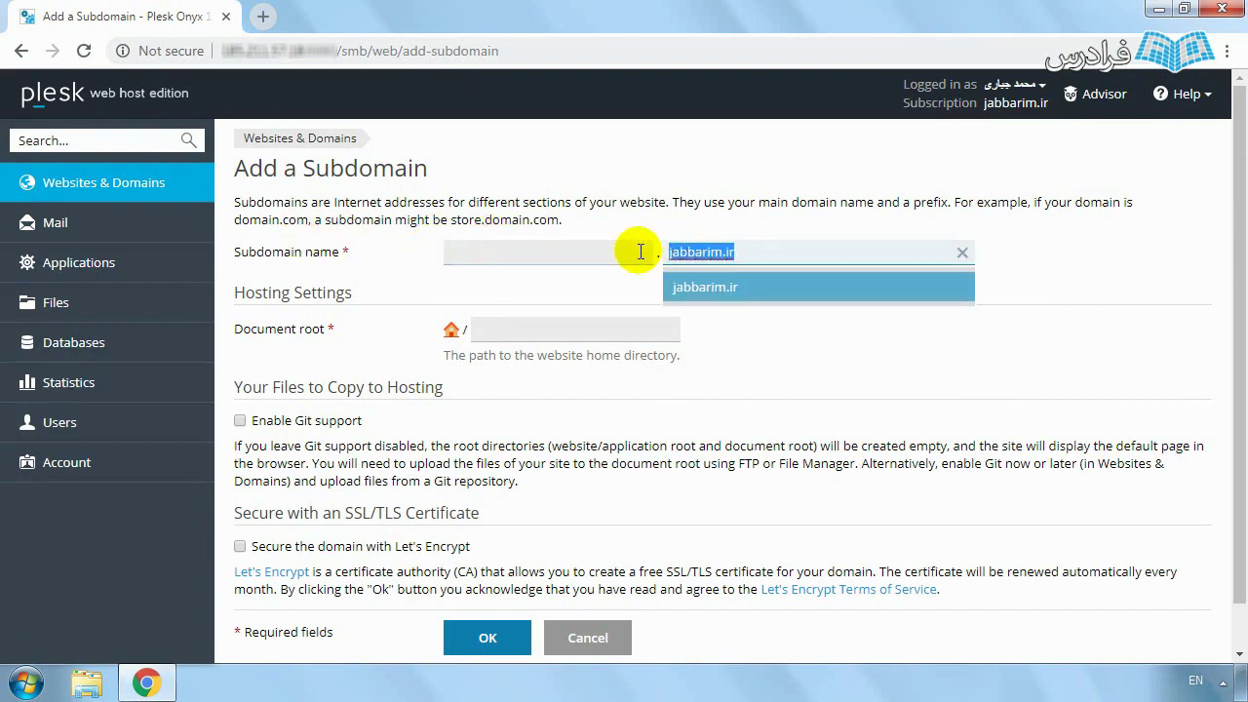
click(587, 258)
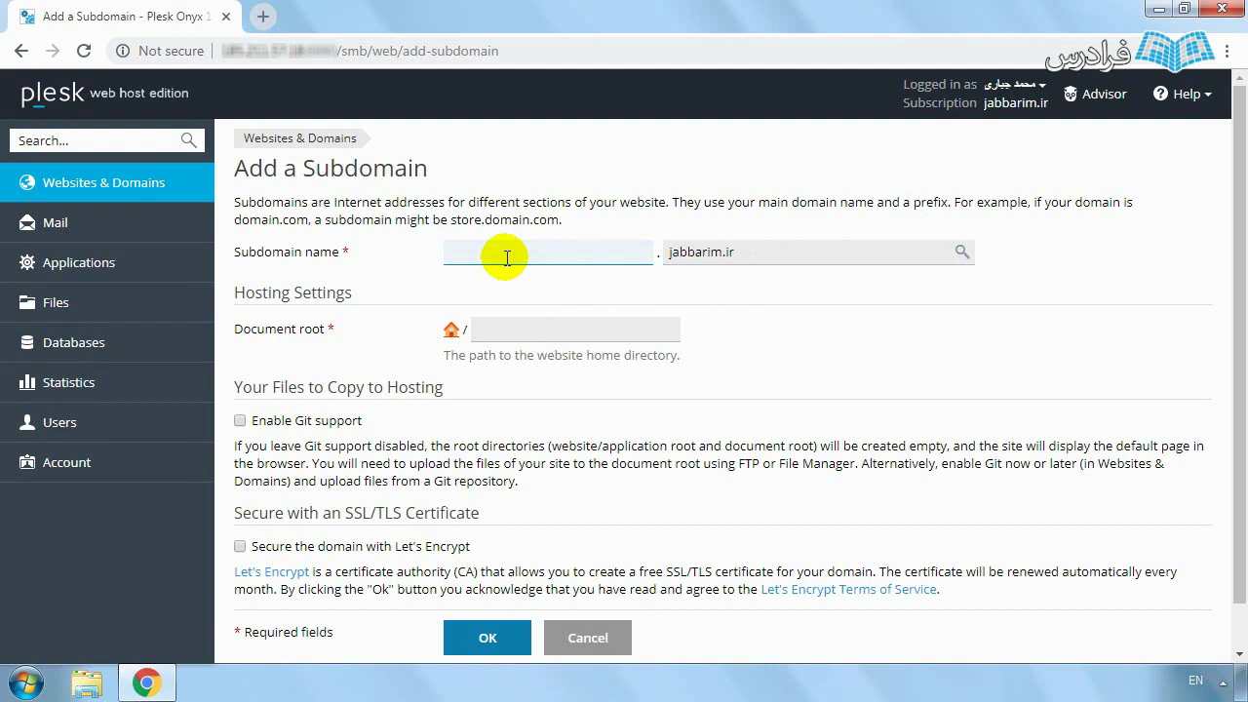
text(faradars)
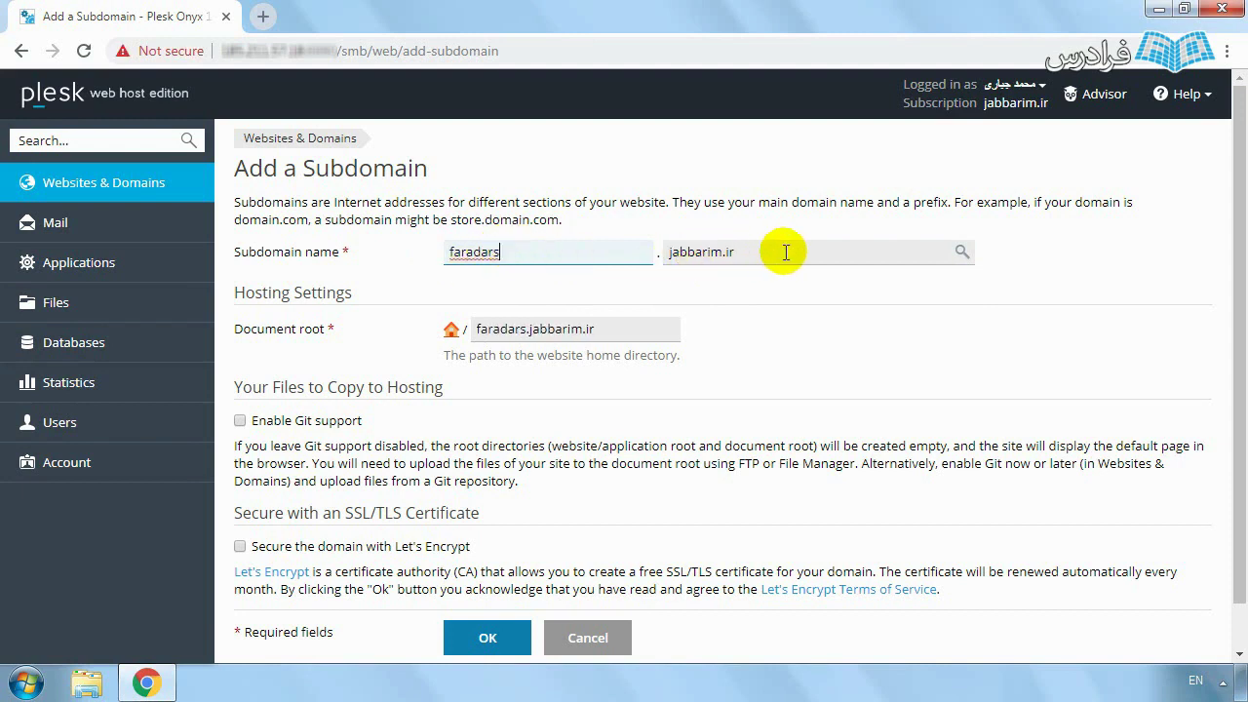
click(673, 253)
click(624, 280)
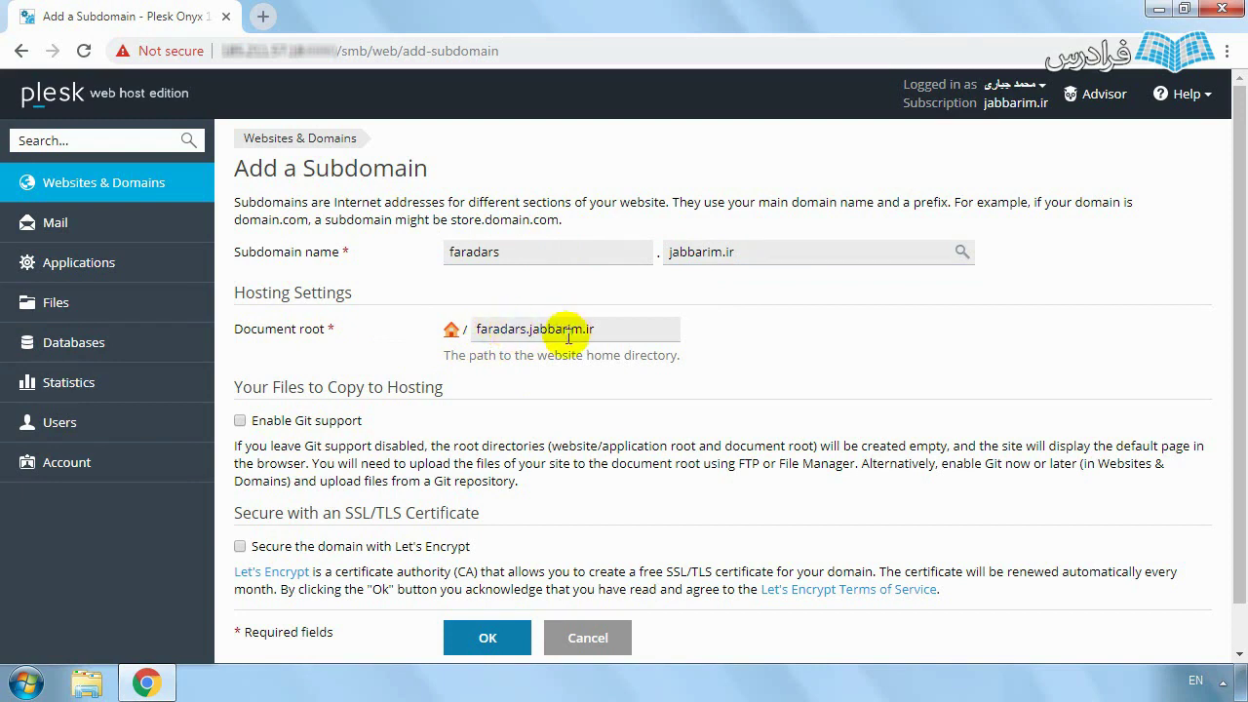
scroll(552, 331, down, 1)
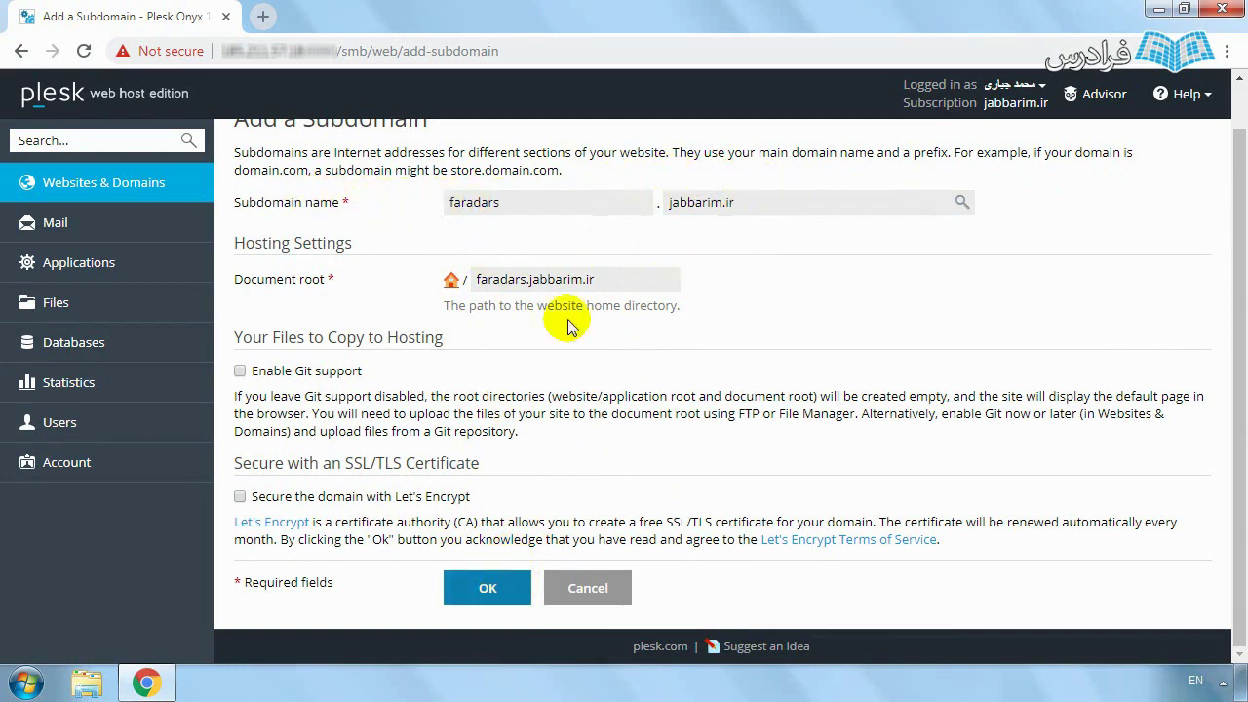
click(490, 591)
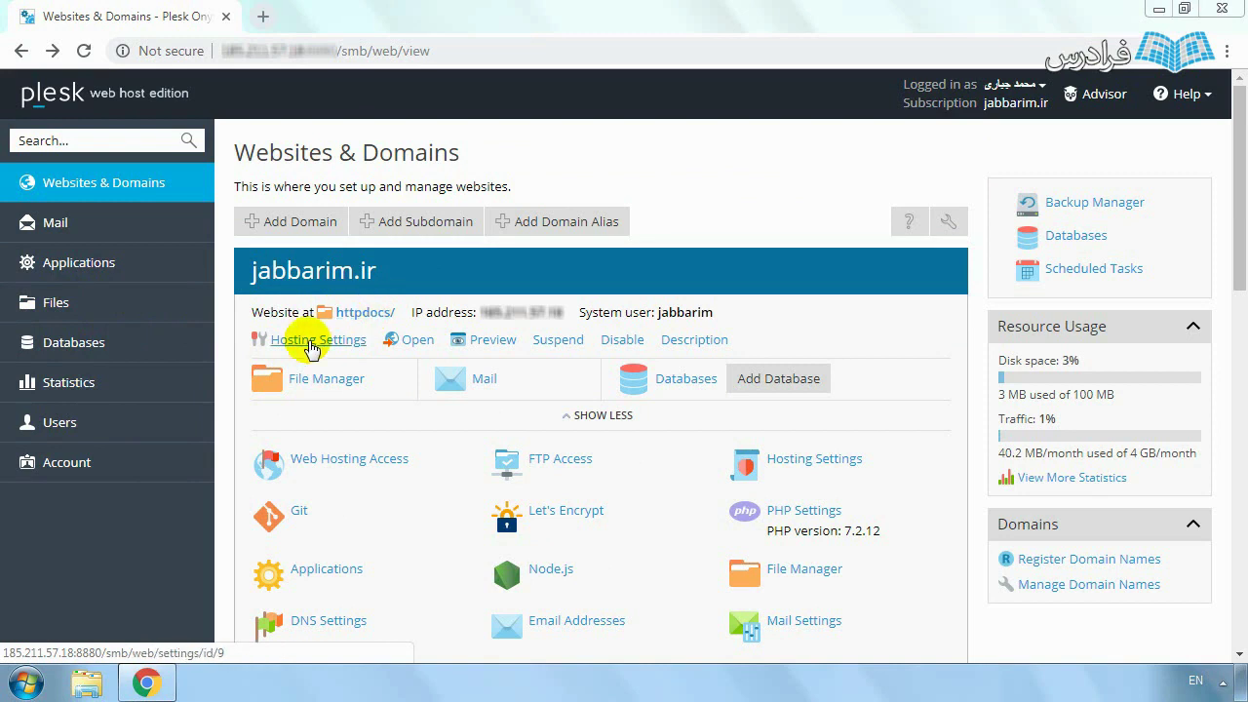
Open the website status options in the hosting settings of jabbarim.ir, examine them, and cancel without changing the status.
click(69, 190)
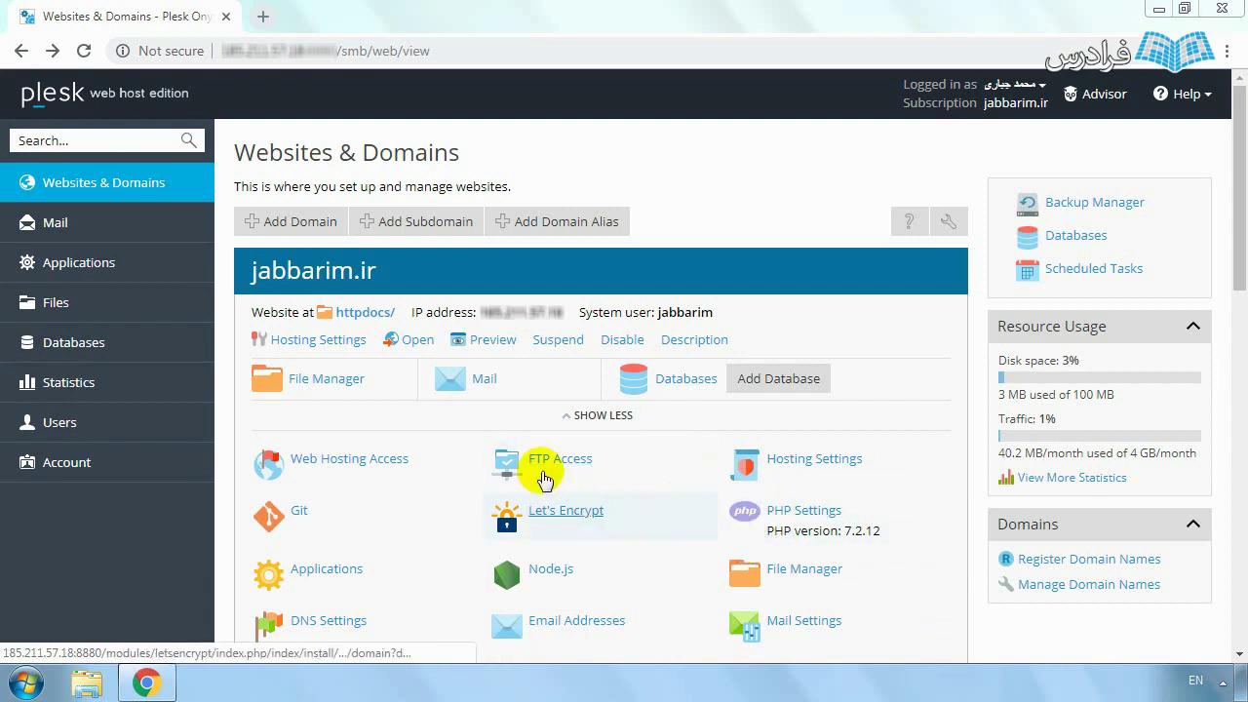
click(338, 350)
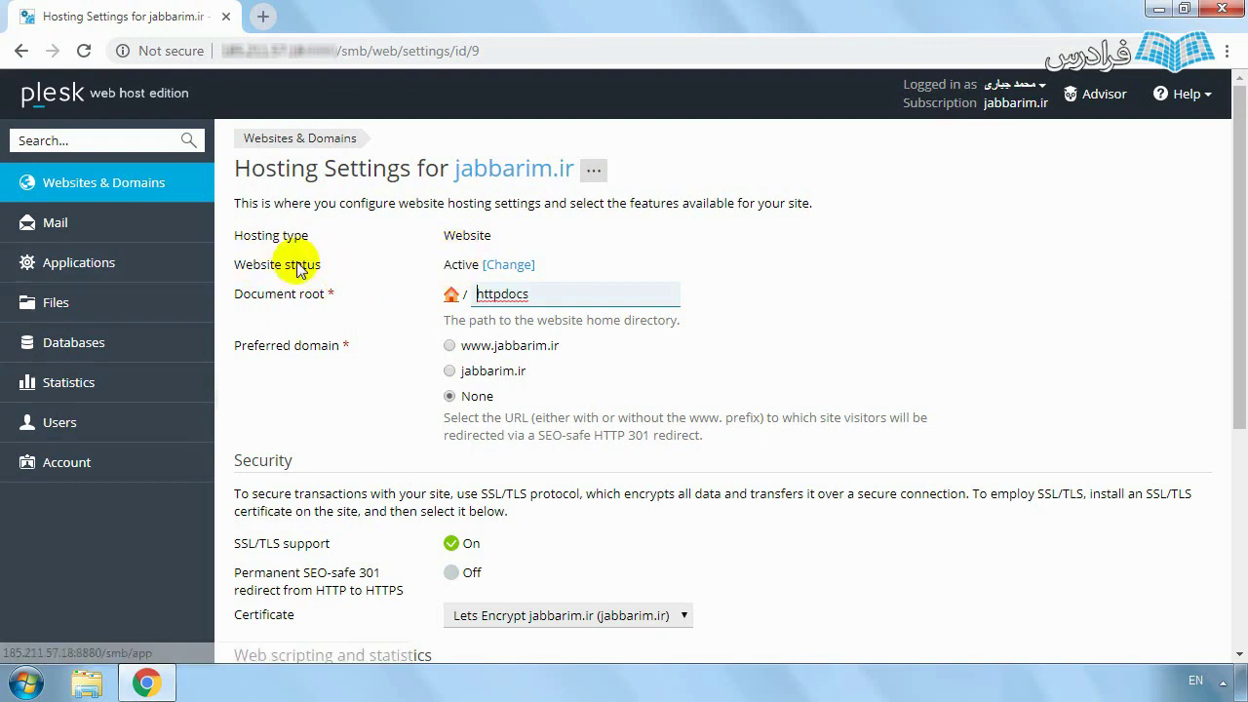
click(509, 264)
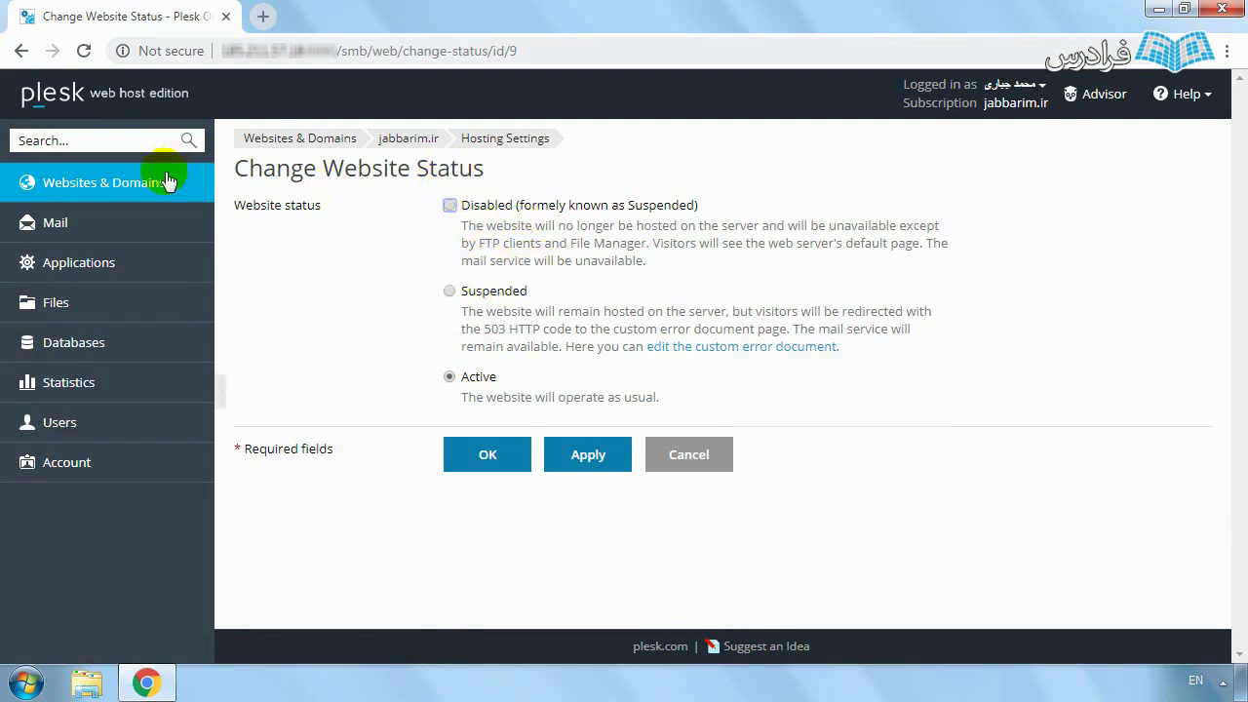
click(680, 455)
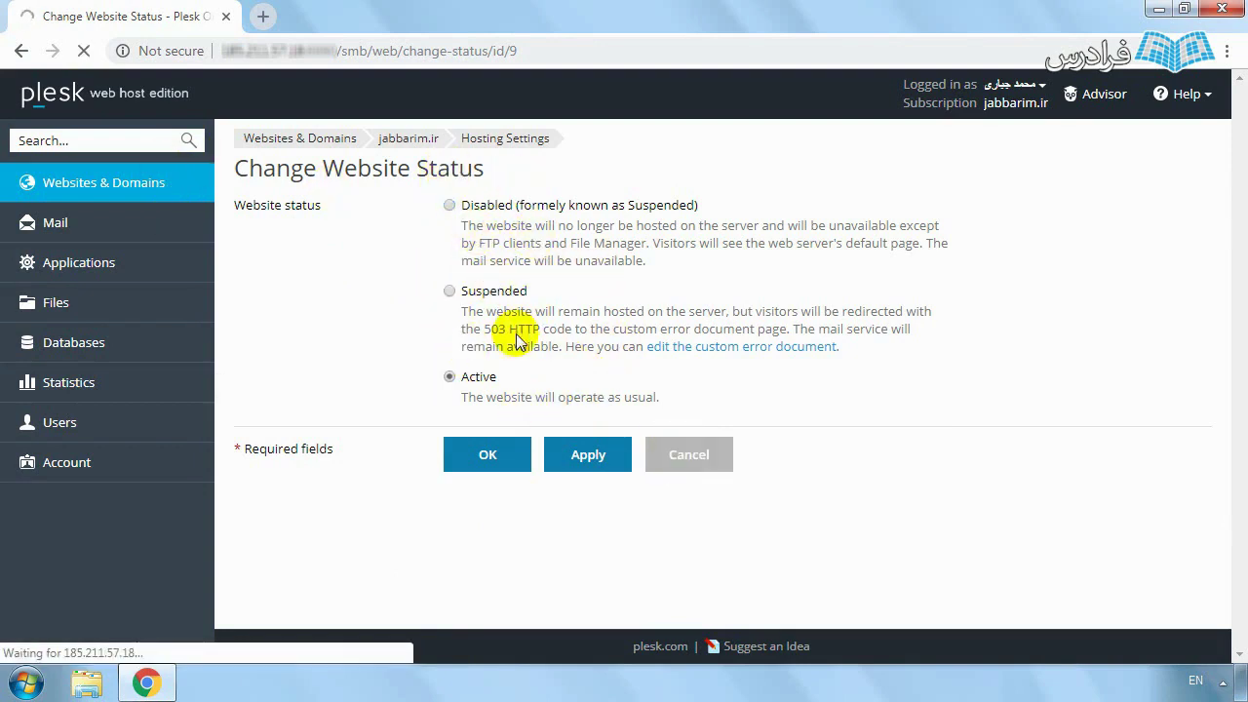
In the hosting settings of jabbarim.ir, select jabbarim.ir without the www prefix as the preferred domain.
click(314, 342)
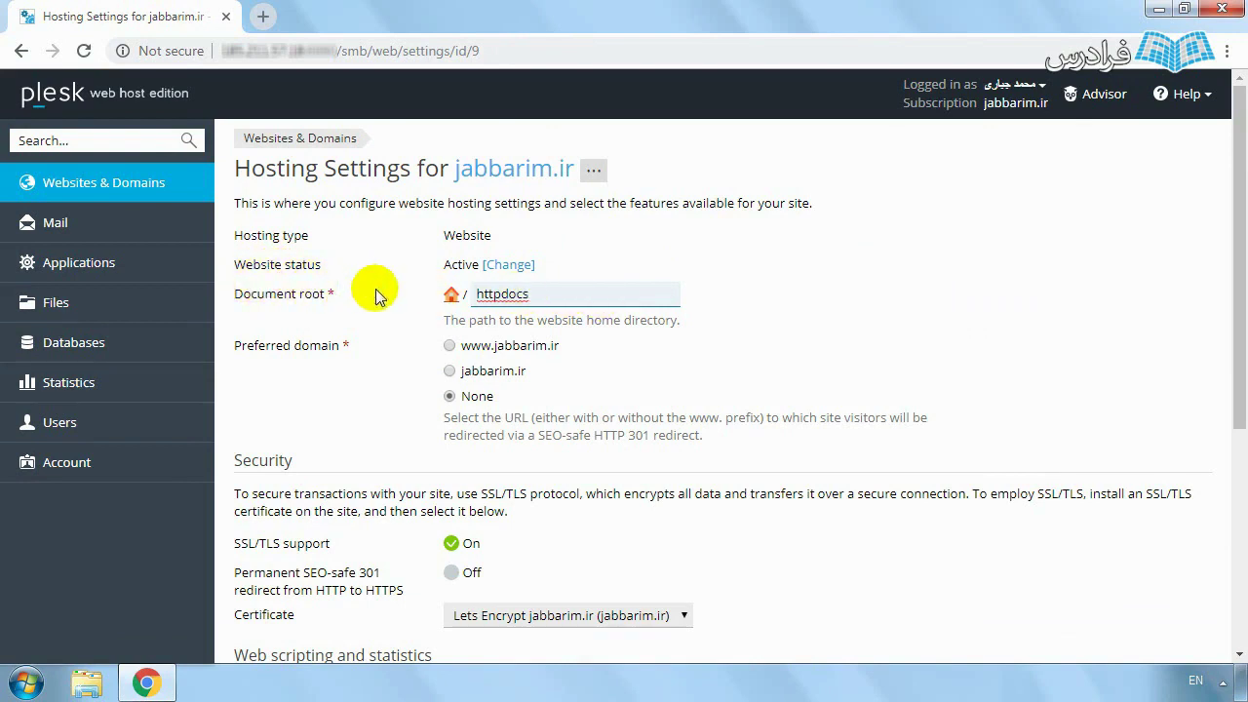
scroll(403, 293, down, 1)
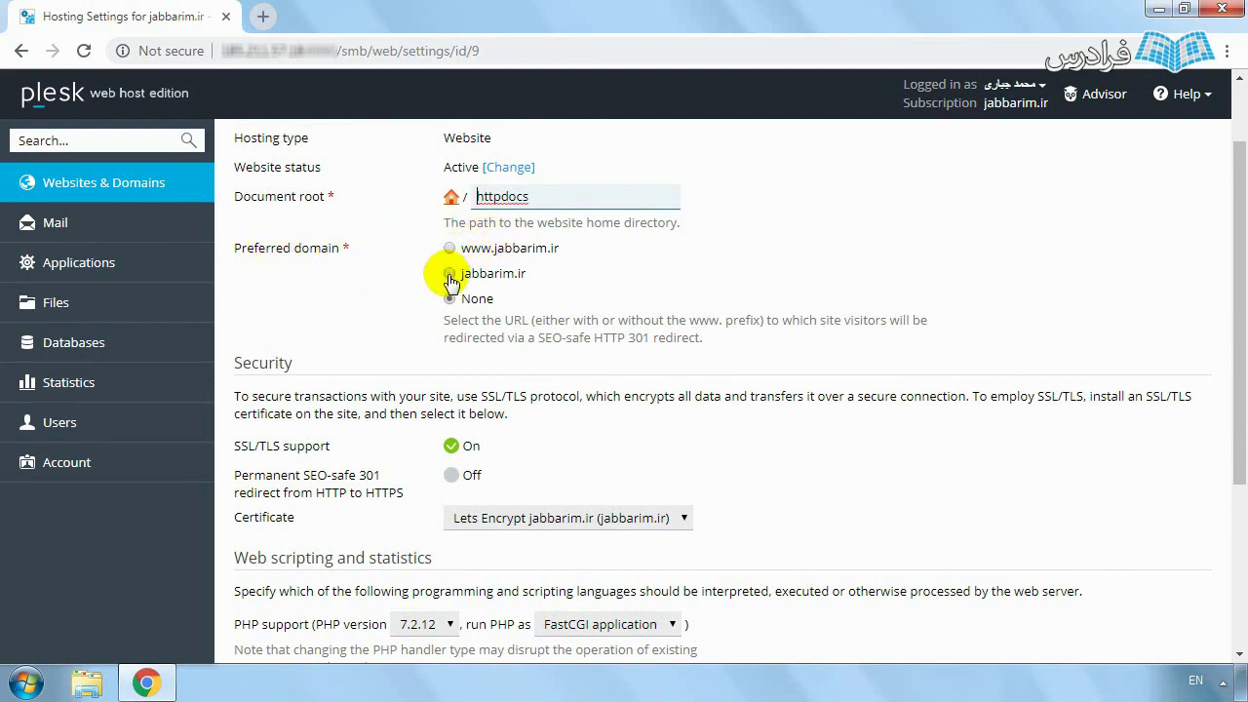
scroll(449, 277, down, 1)
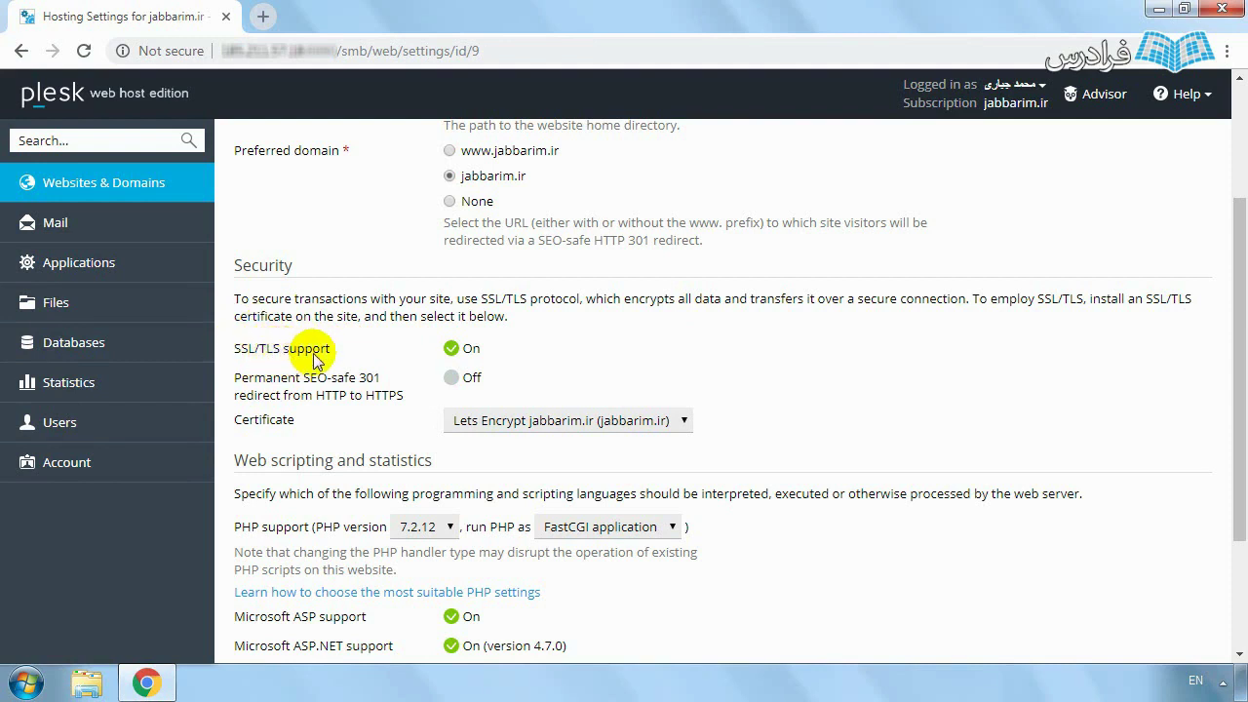
Examine the security, certificate and web scripting settings of jabbarim.ir, including the available PHP versions.
scroll(310, 357, down, 1)
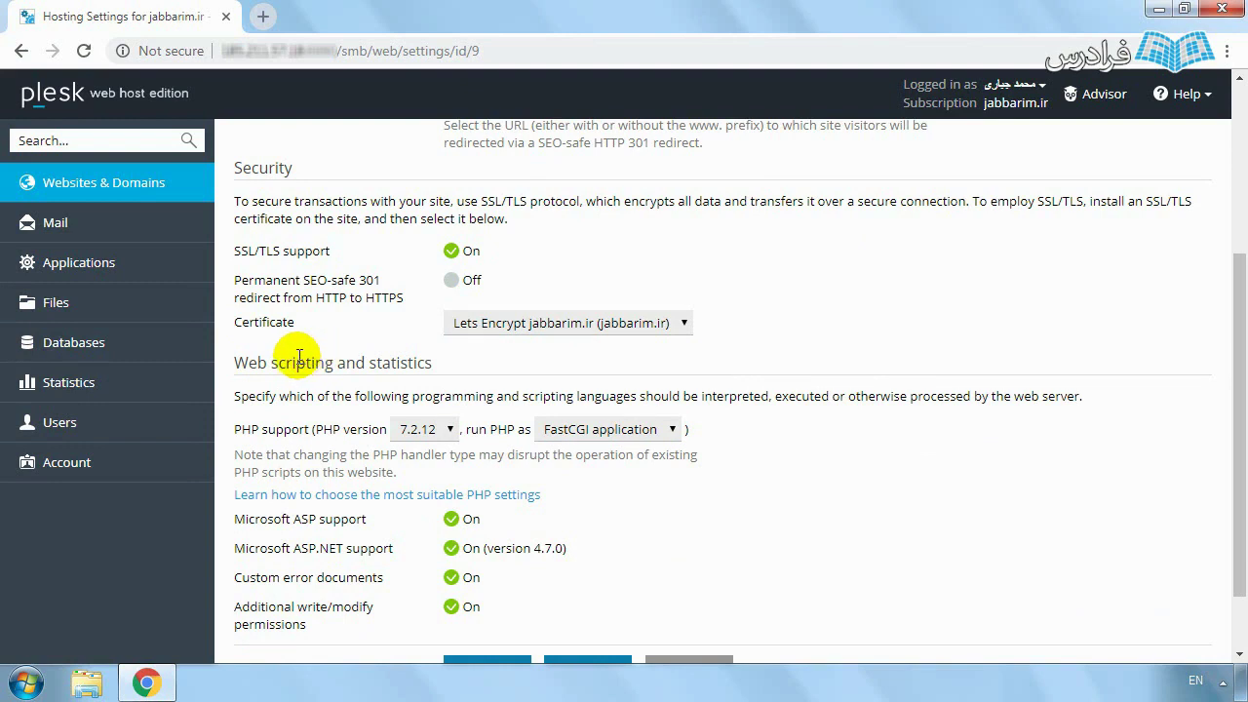
scroll(299, 356, down, 1)
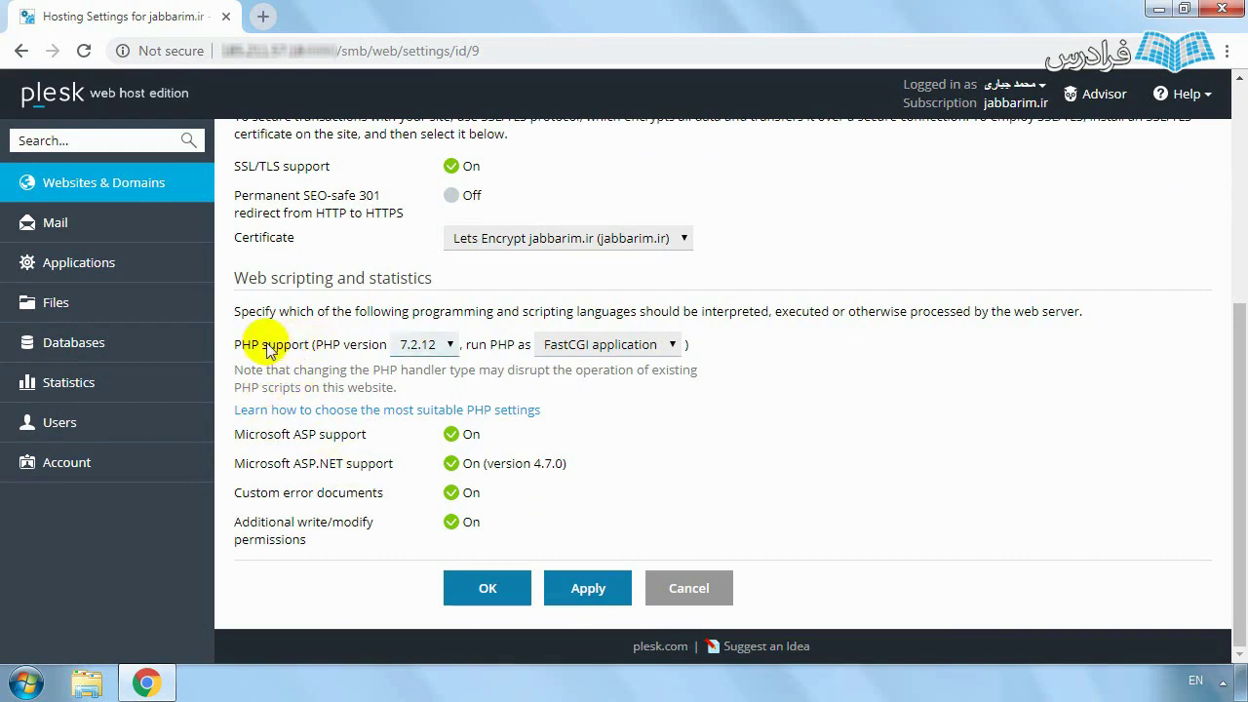
click(450, 345)
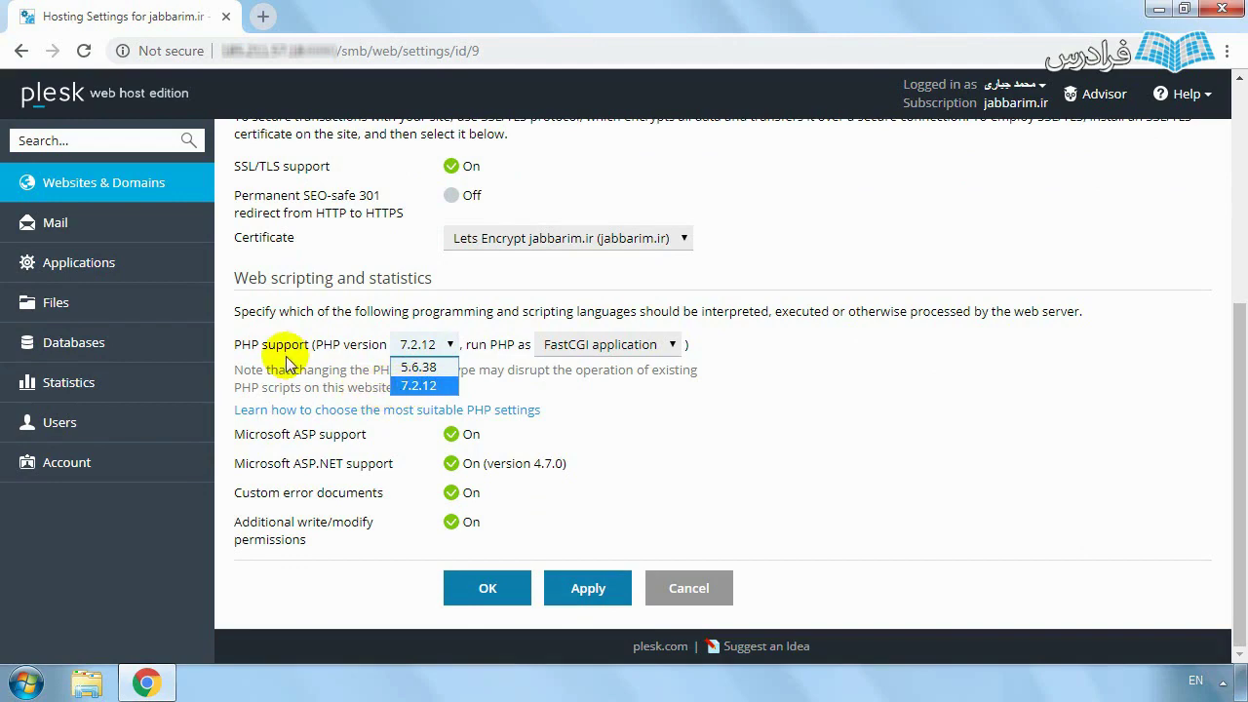
scroll(288, 363, up, 4)
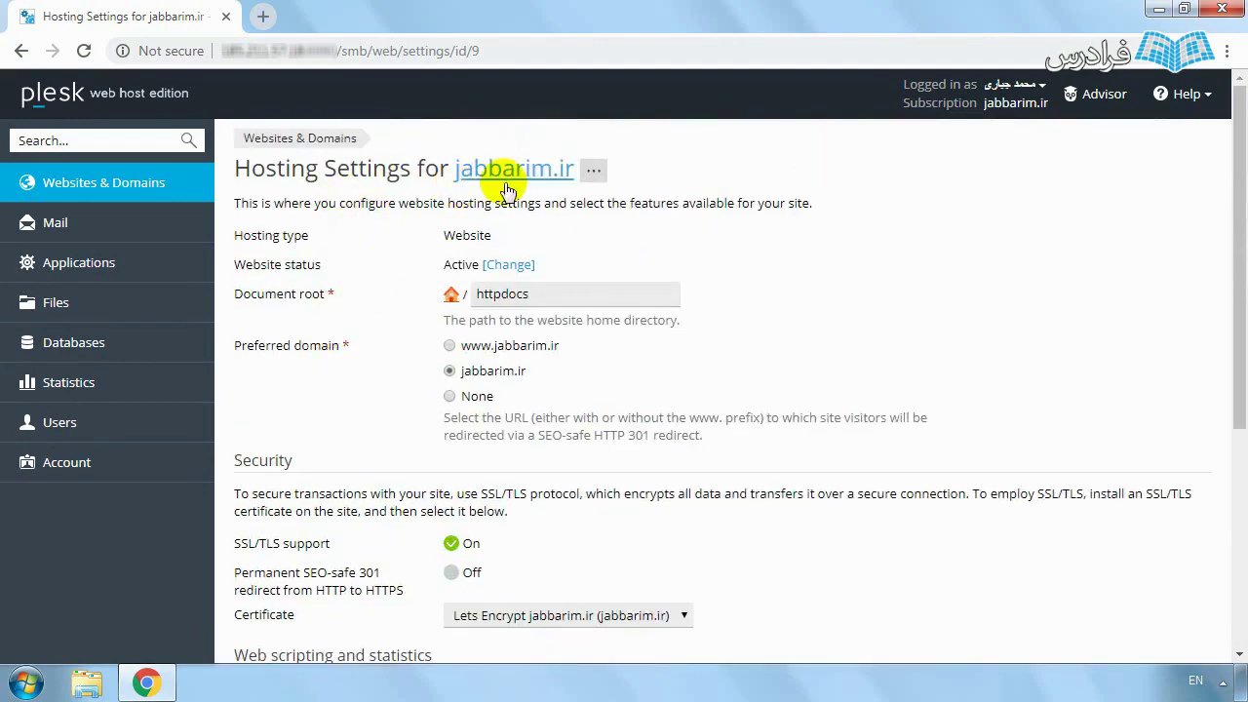
scroll(326, 337, down, 2)
scroll(432, 167, up, 2)
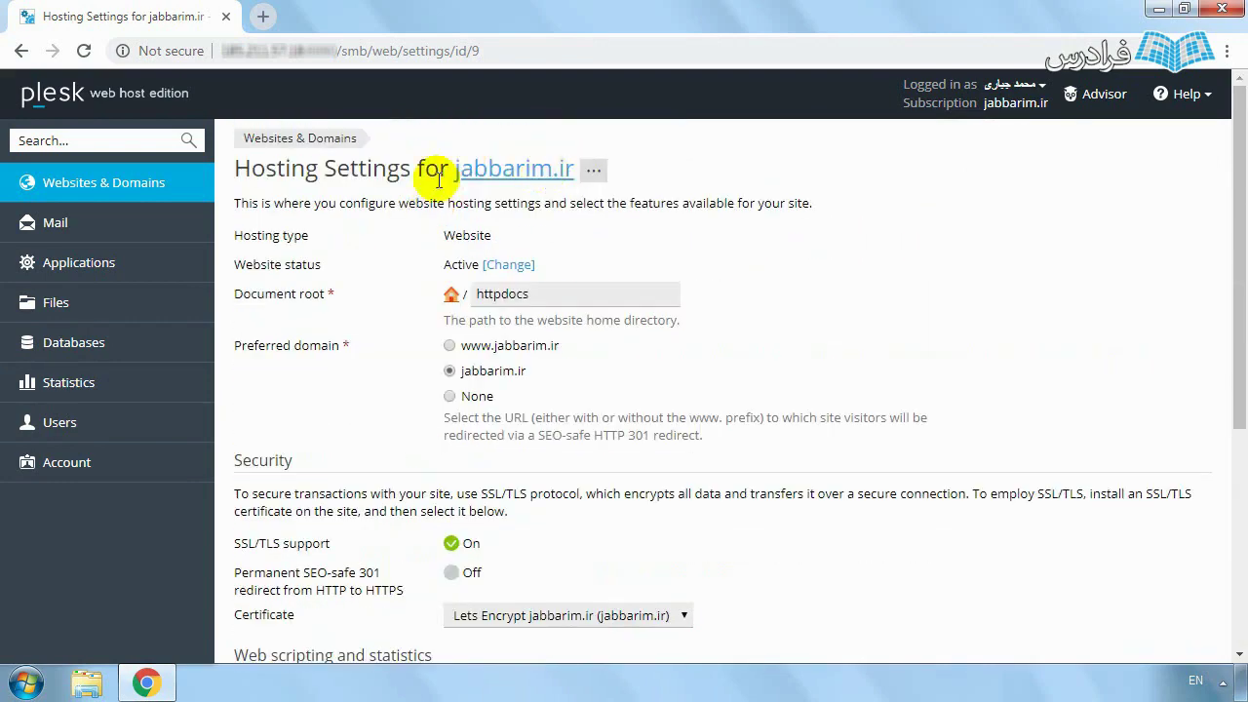
scroll(488, 605, down, 3)
scroll(474, 555, up, 4)
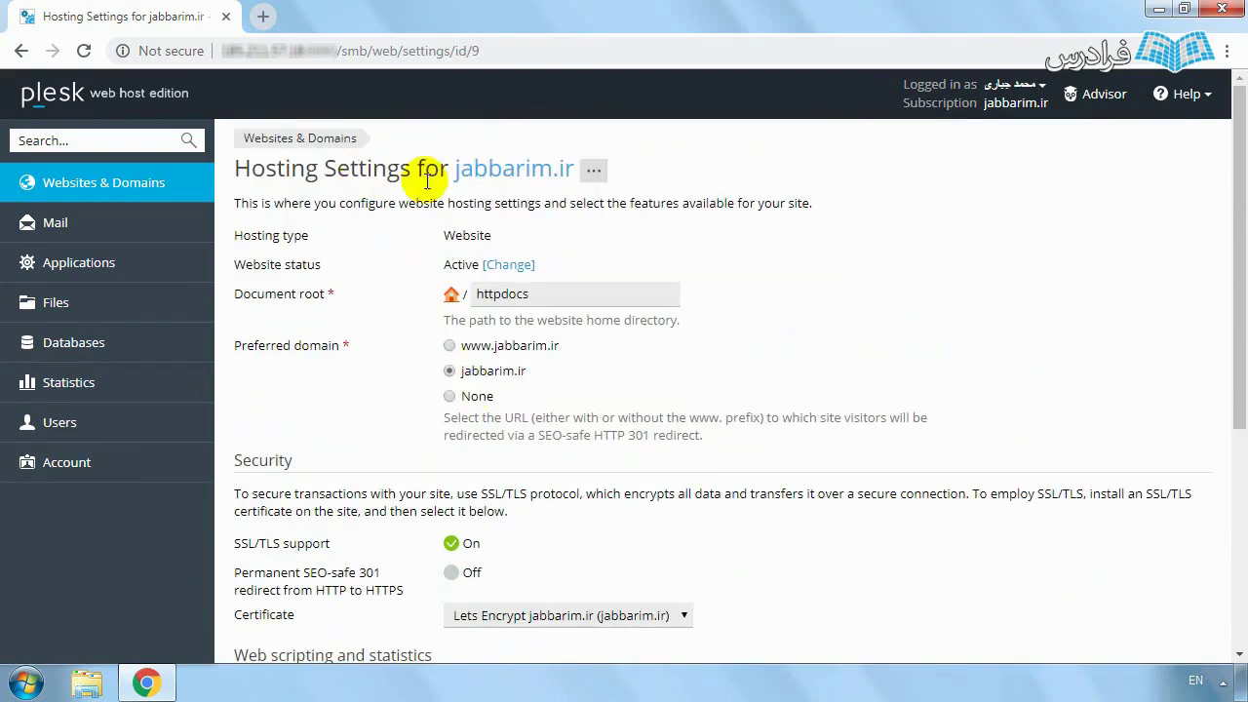
Go to the hosting settings of the subdomain faradars.jabbarim.ir and review its domain, security and scripting options.
click(591, 174)
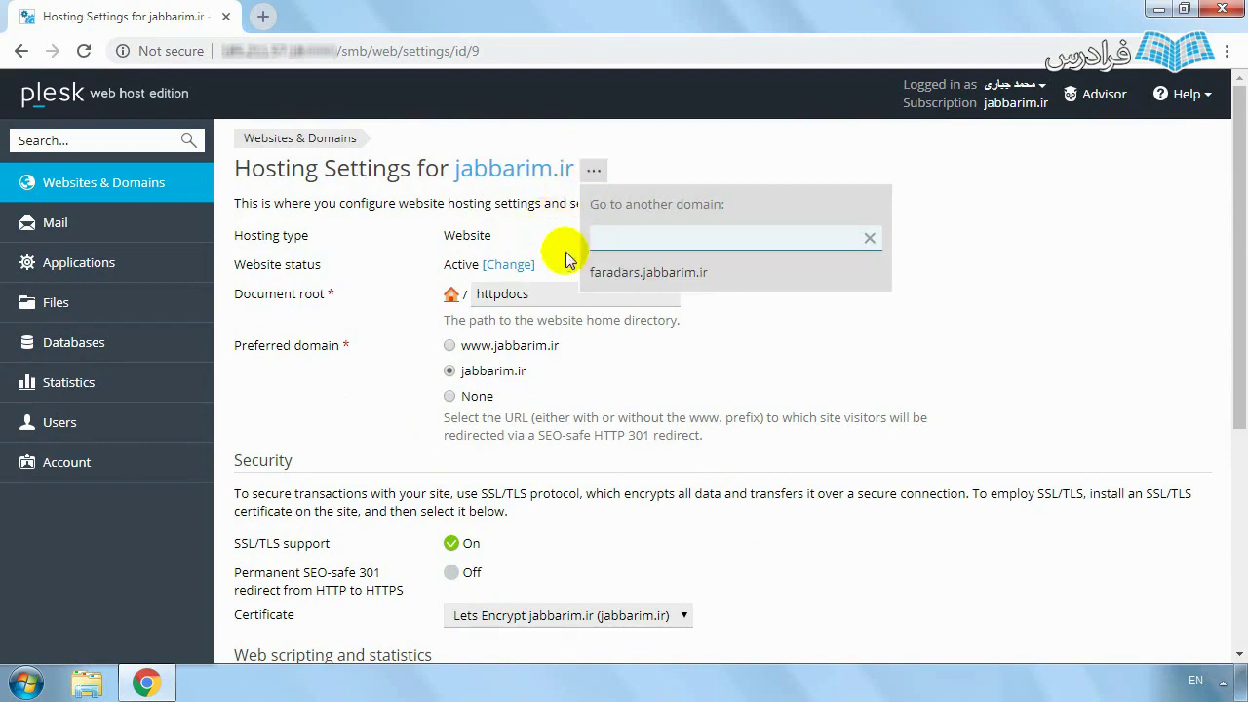
click(611, 279)
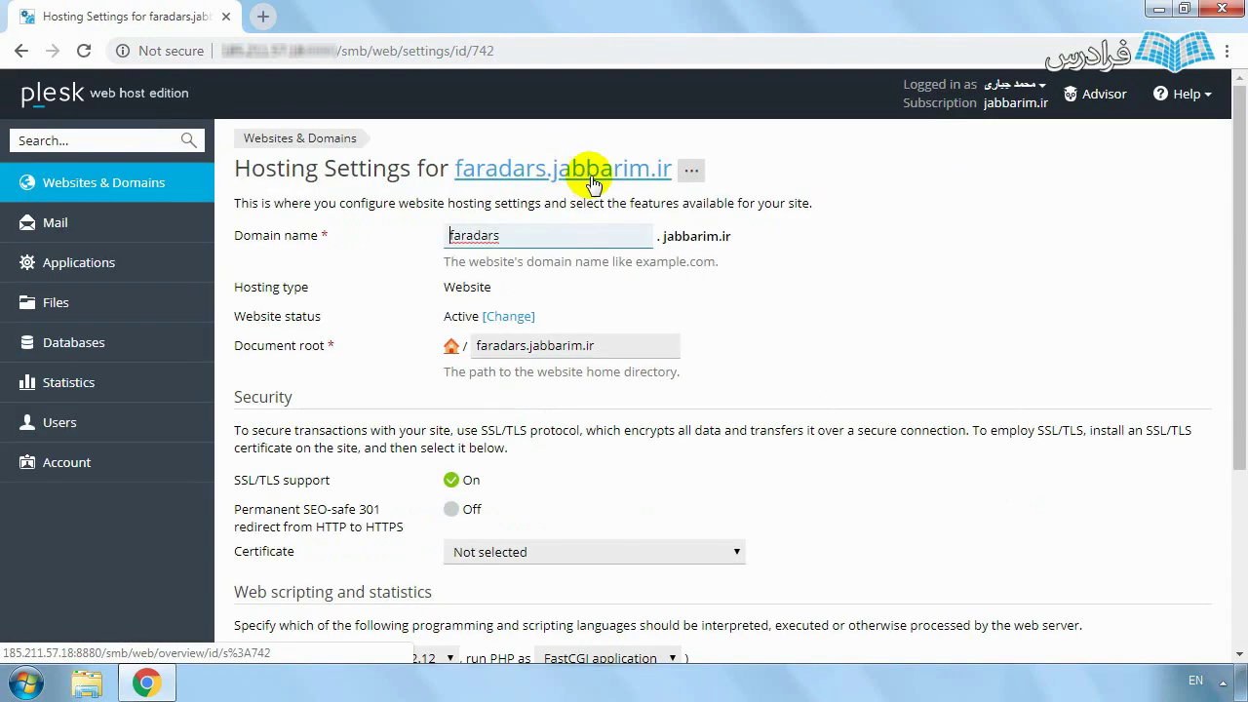
scroll(552, 278, down, 3)
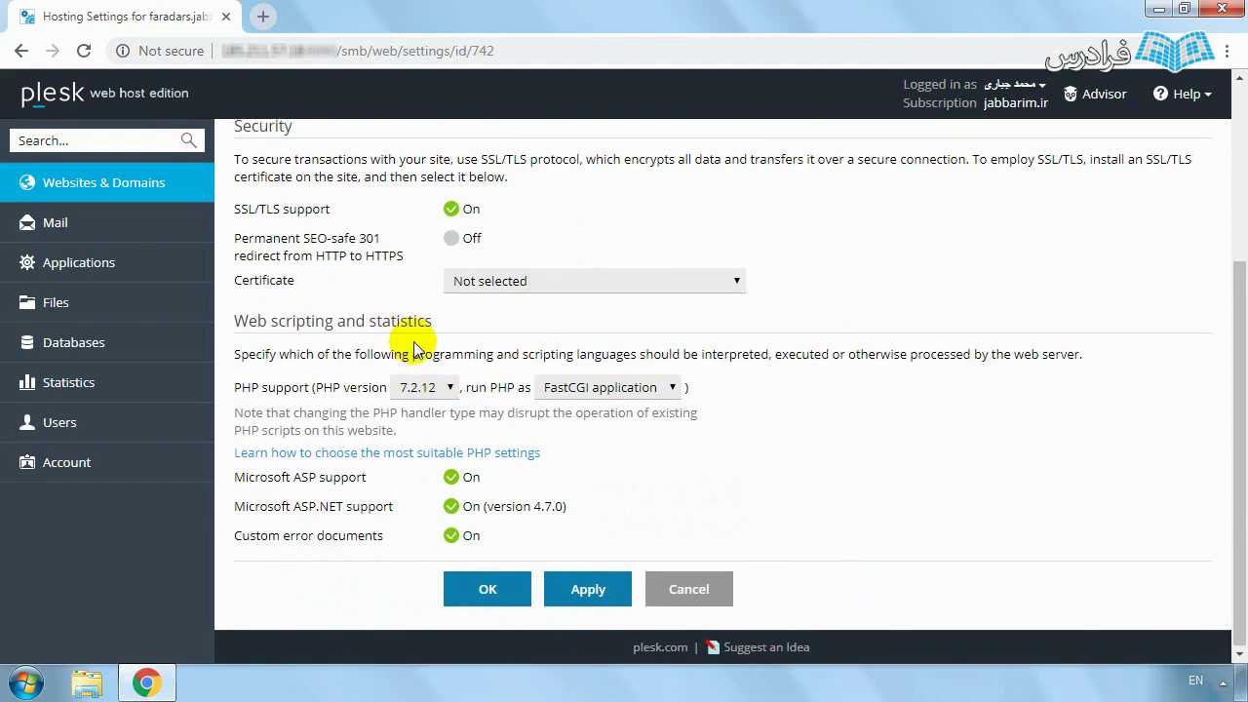
scroll(415, 351, up, 3)
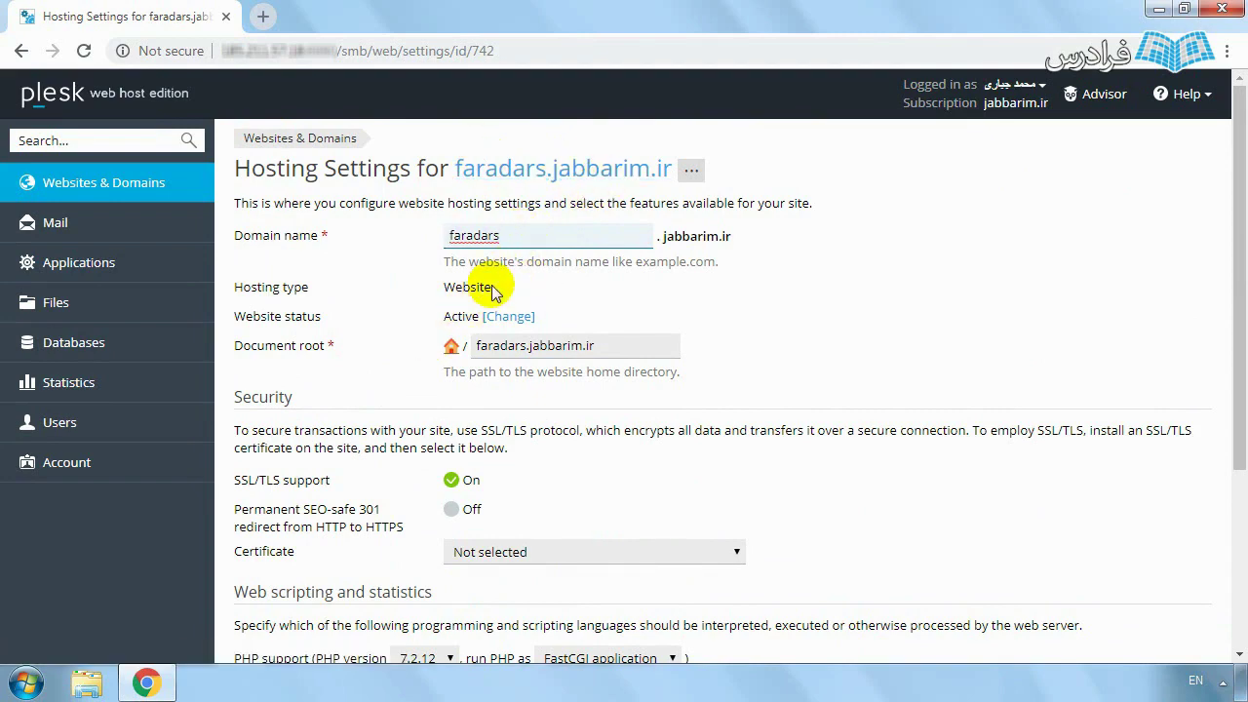
Set the PHP version of faradars.jabbarim.ir to 5.6.38 and save its hosting settings.
scroll(493, 293, down, 3)
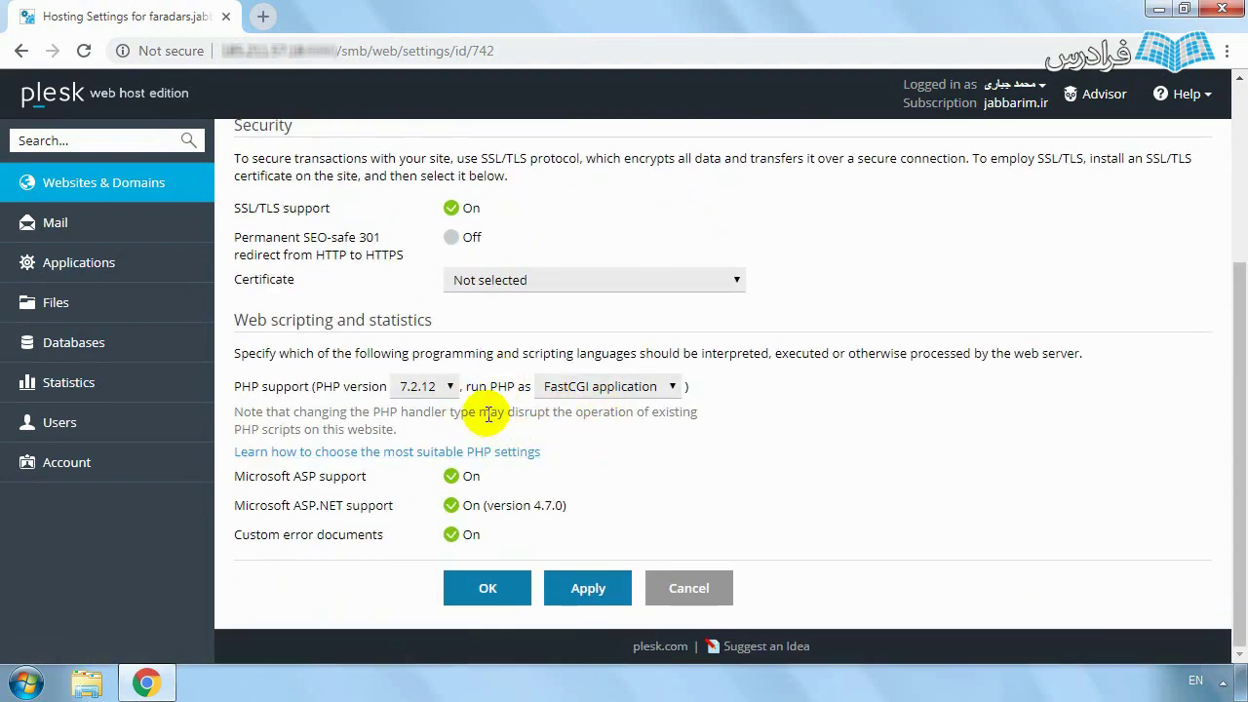
click(427, 387)
click(432, 409)
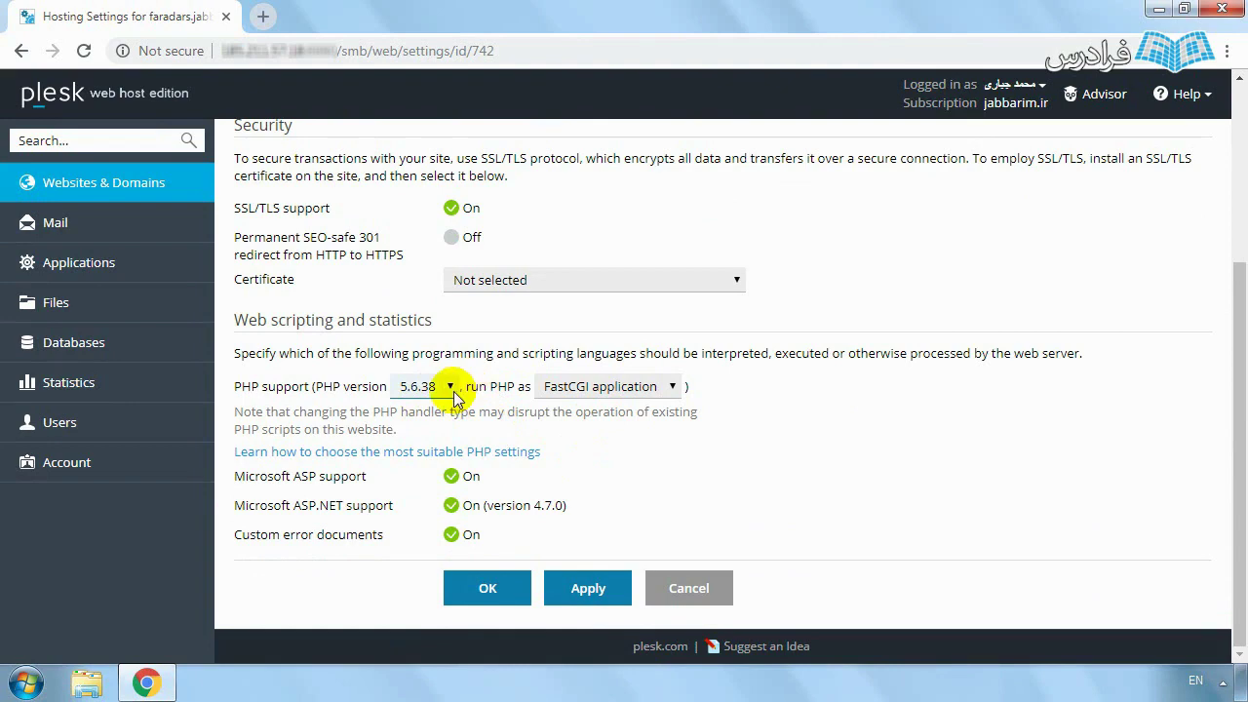
scroll(493, 597, up, 3)
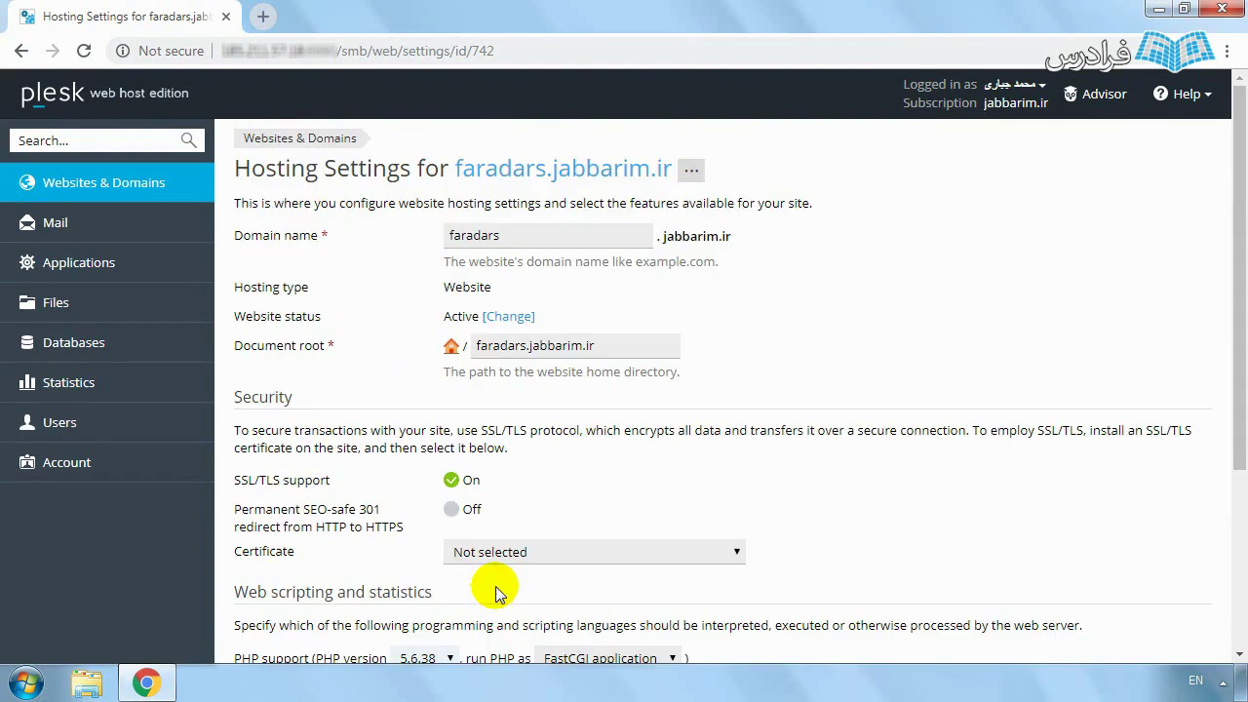
click(688, 172)
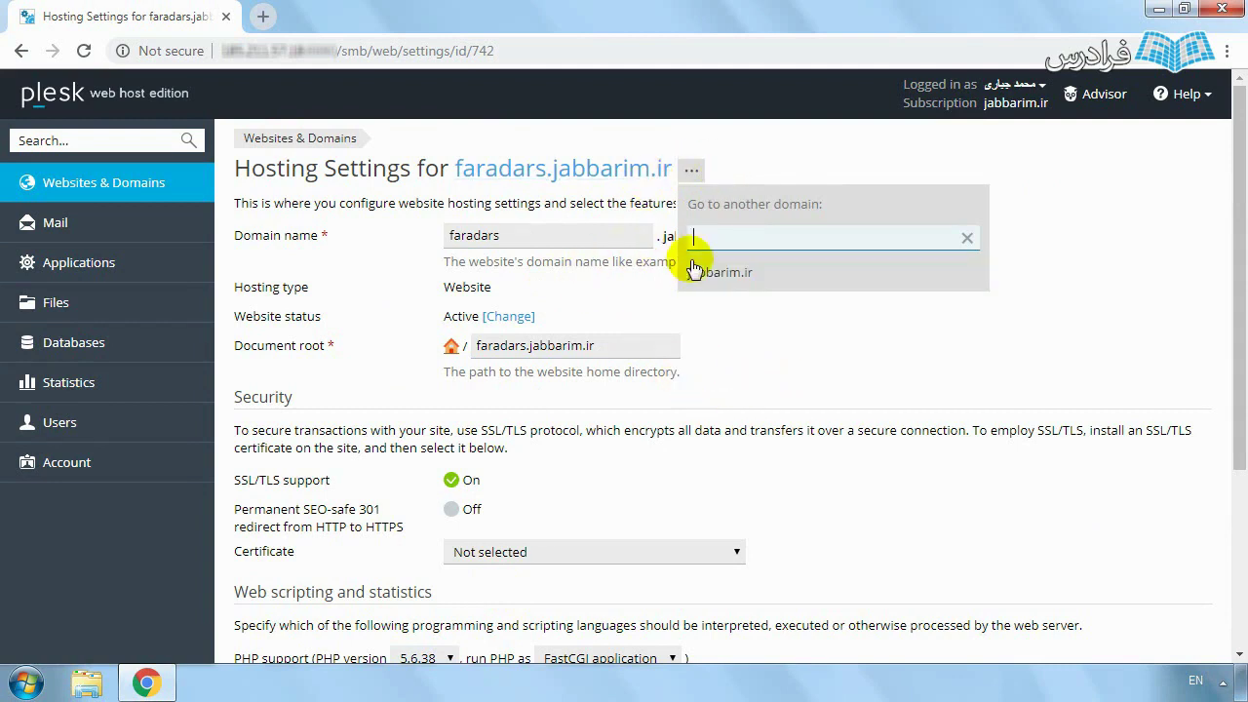
click(723, 147)
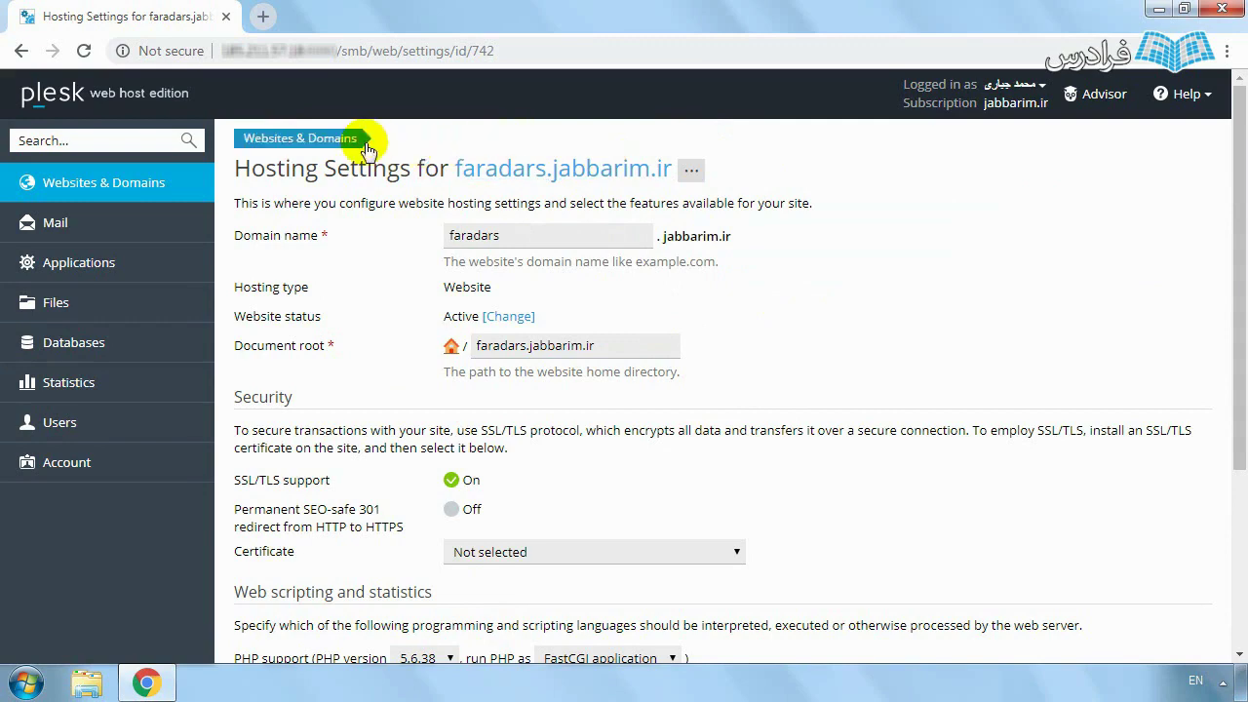
scroll(517, 332, down, 3)
click(503, 595)
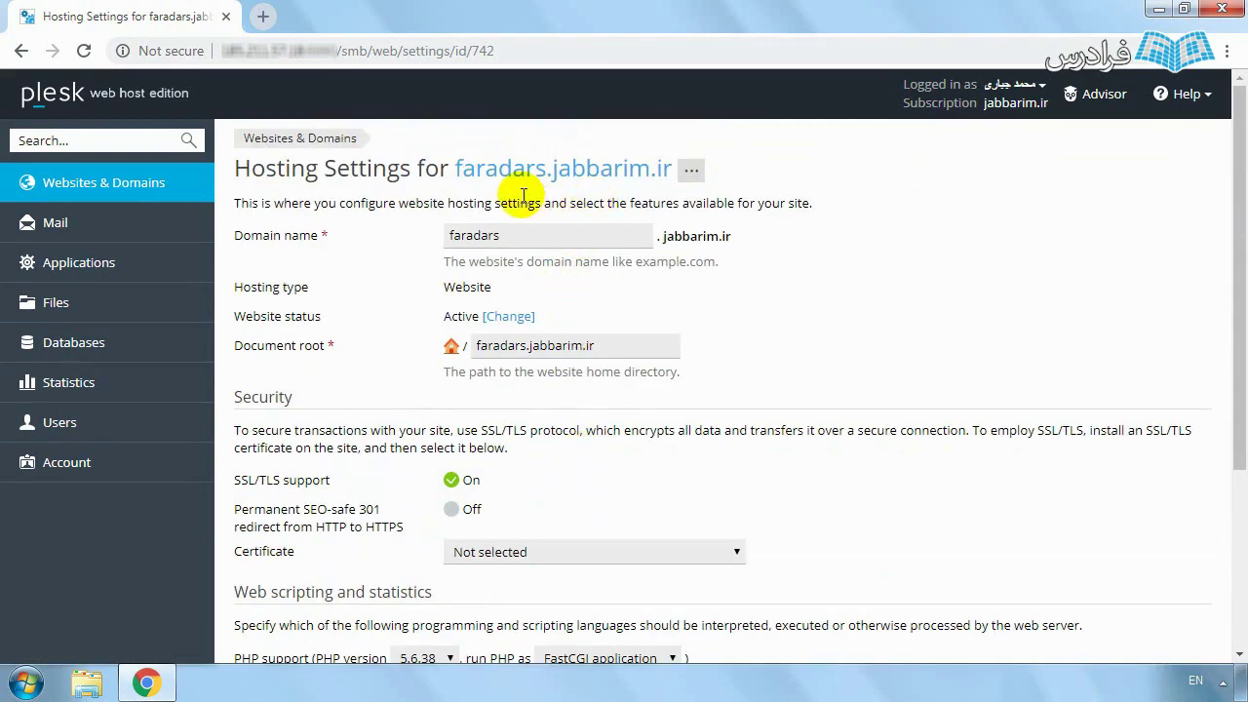
scroll(429, 390, down, 3)
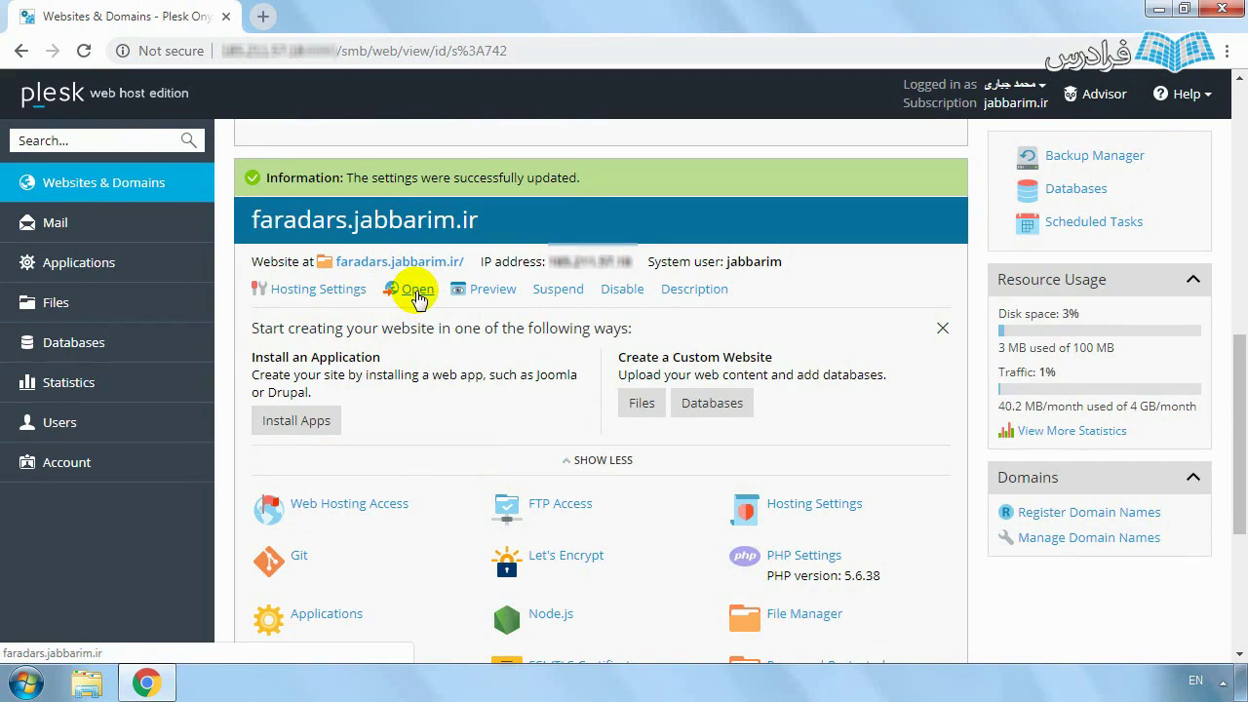
Open the website of the subdomain faradars.jabbarim.ir, view its default page, and close it.
click(418, 290)
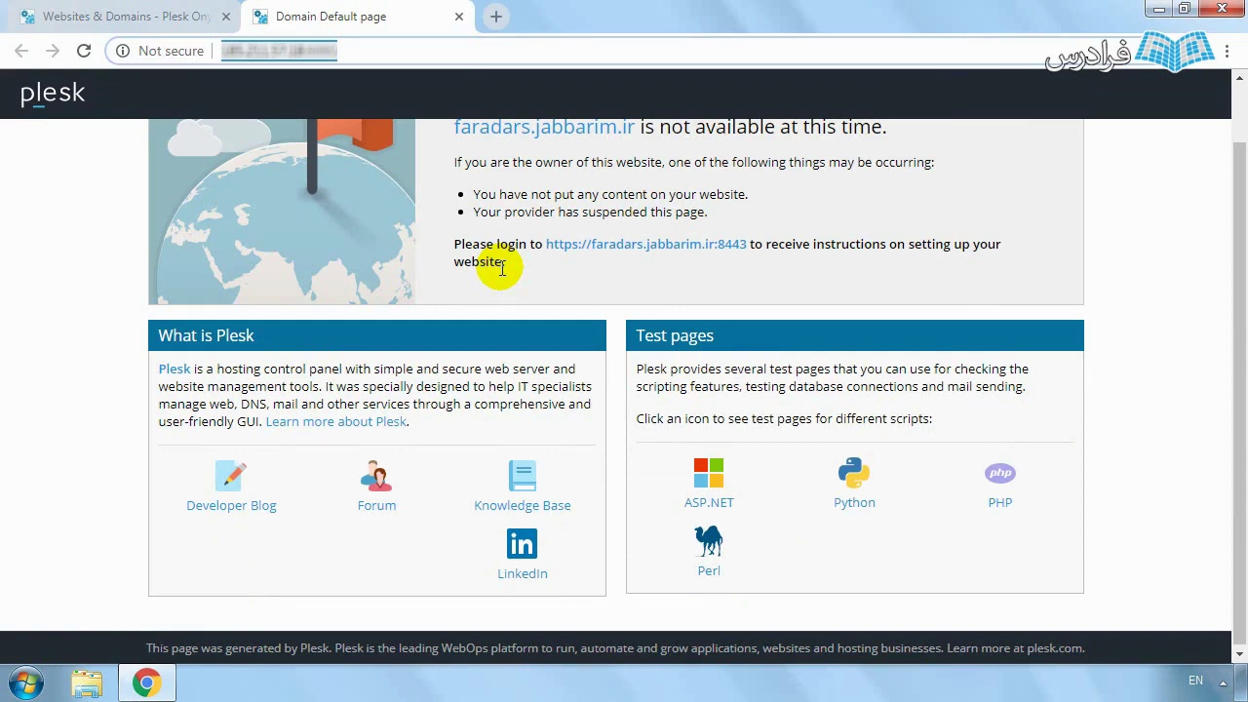
key(ctrl+w)
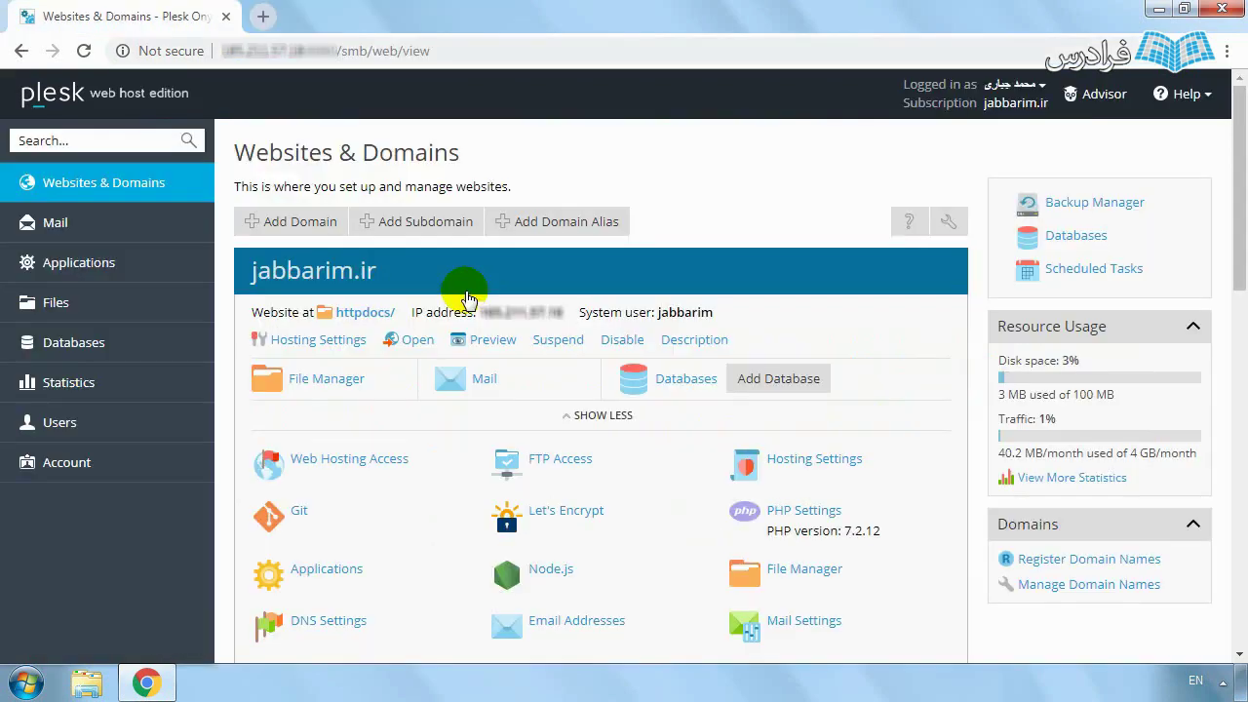
Open the jabbarim.ir website and its site preview, reading each page and closing it.
click(413, 341)
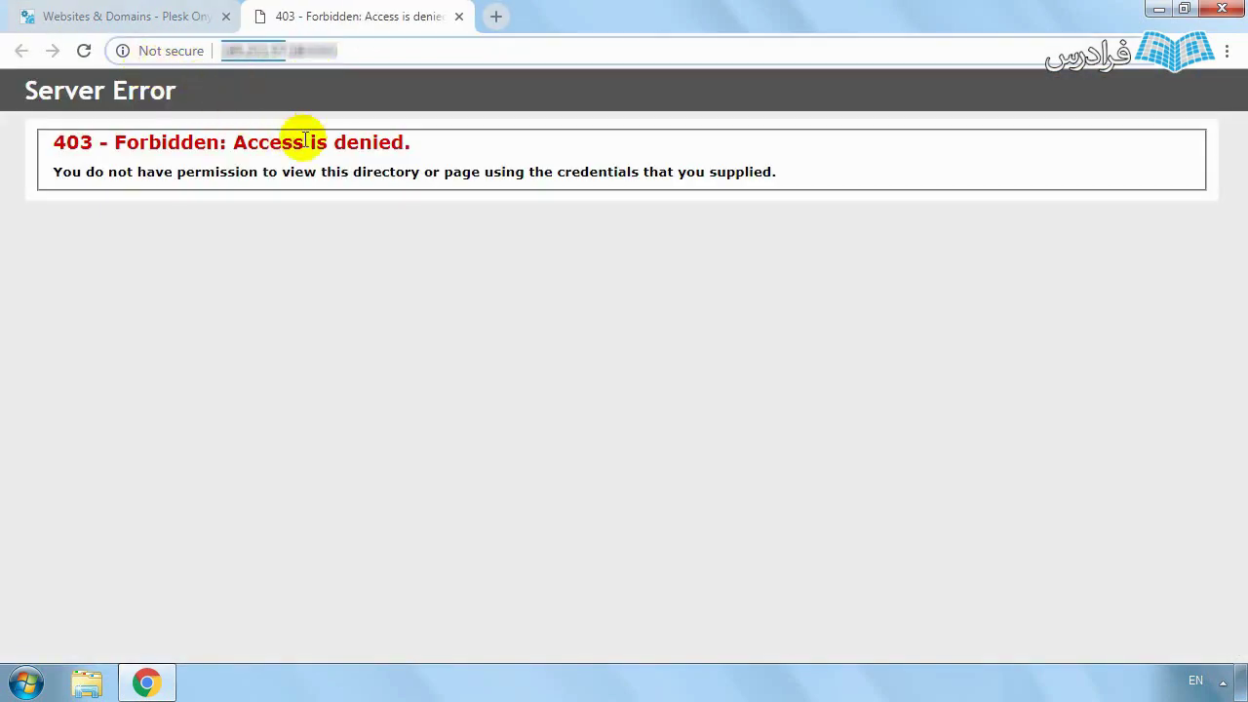
click(64, 164)
drag(65, 163, 828, 227)
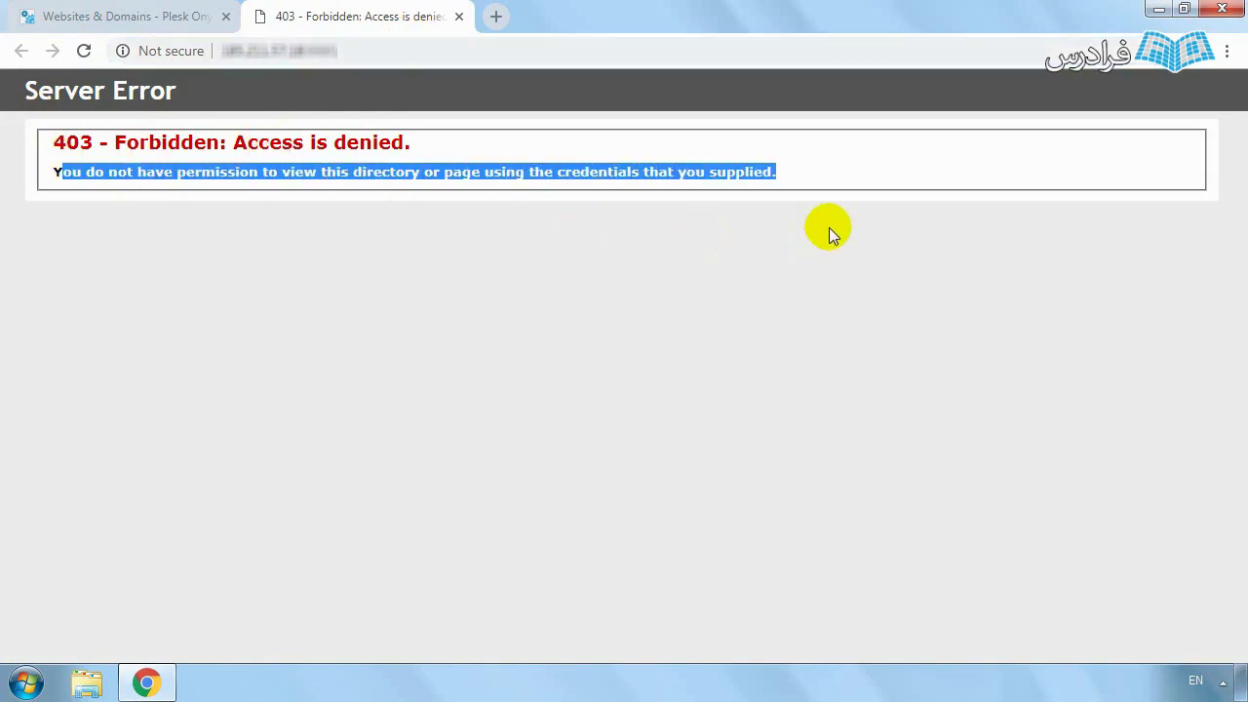
click(410, 195)
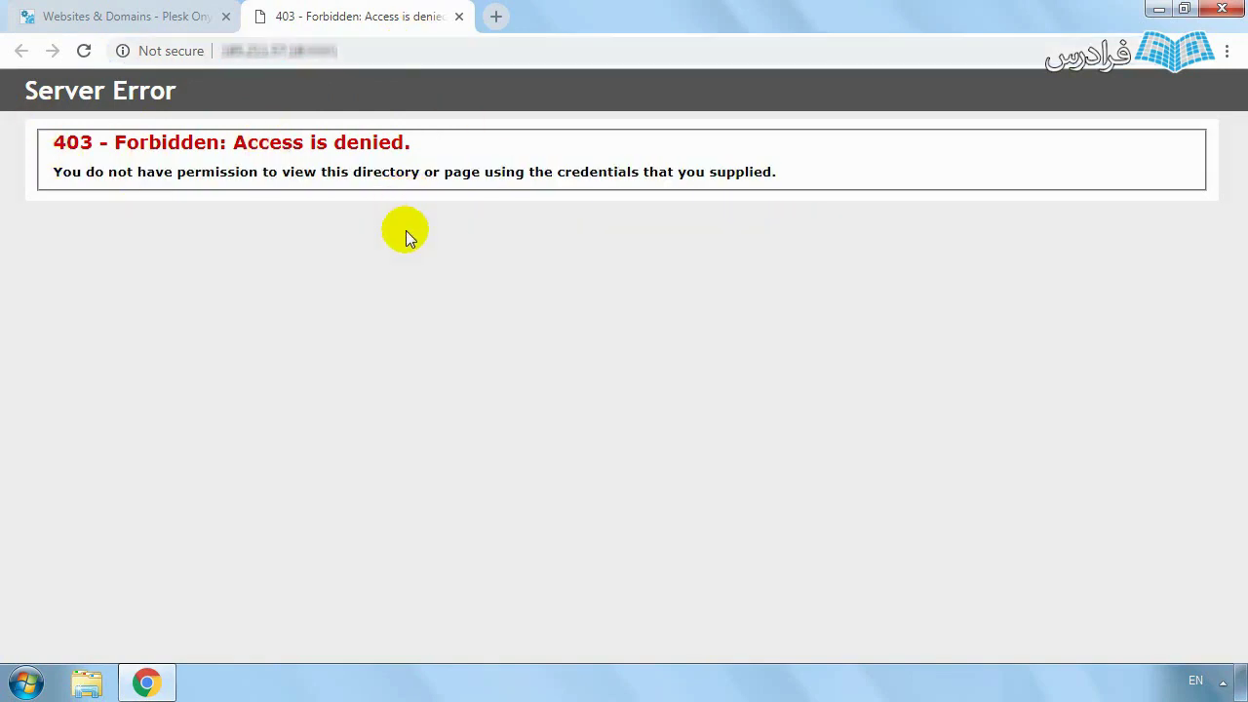
click(459, 17)
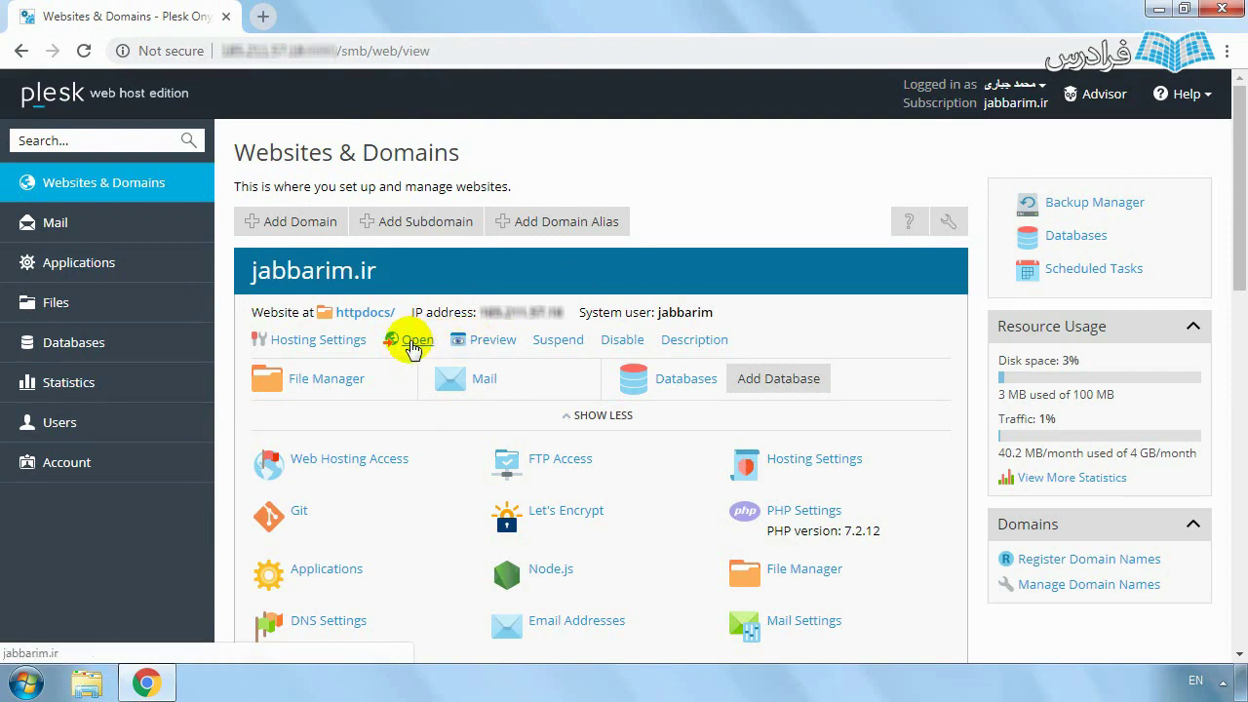
click(490, 343)
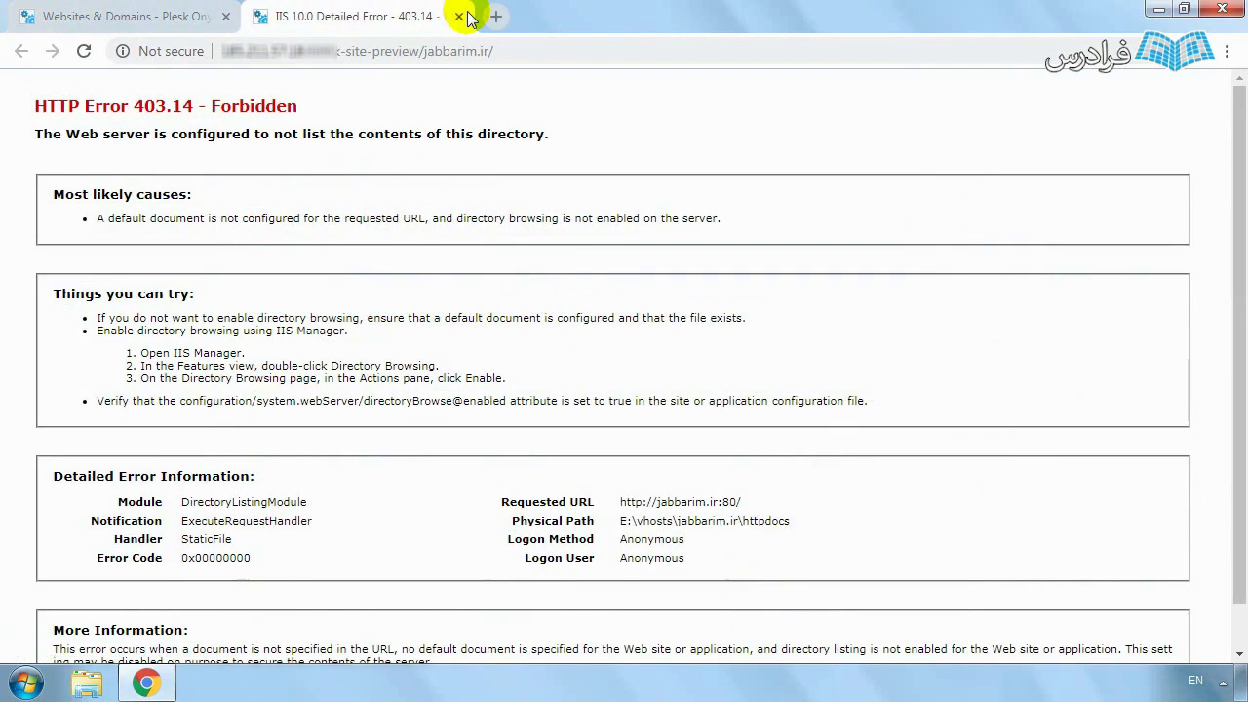
click(460, 17)
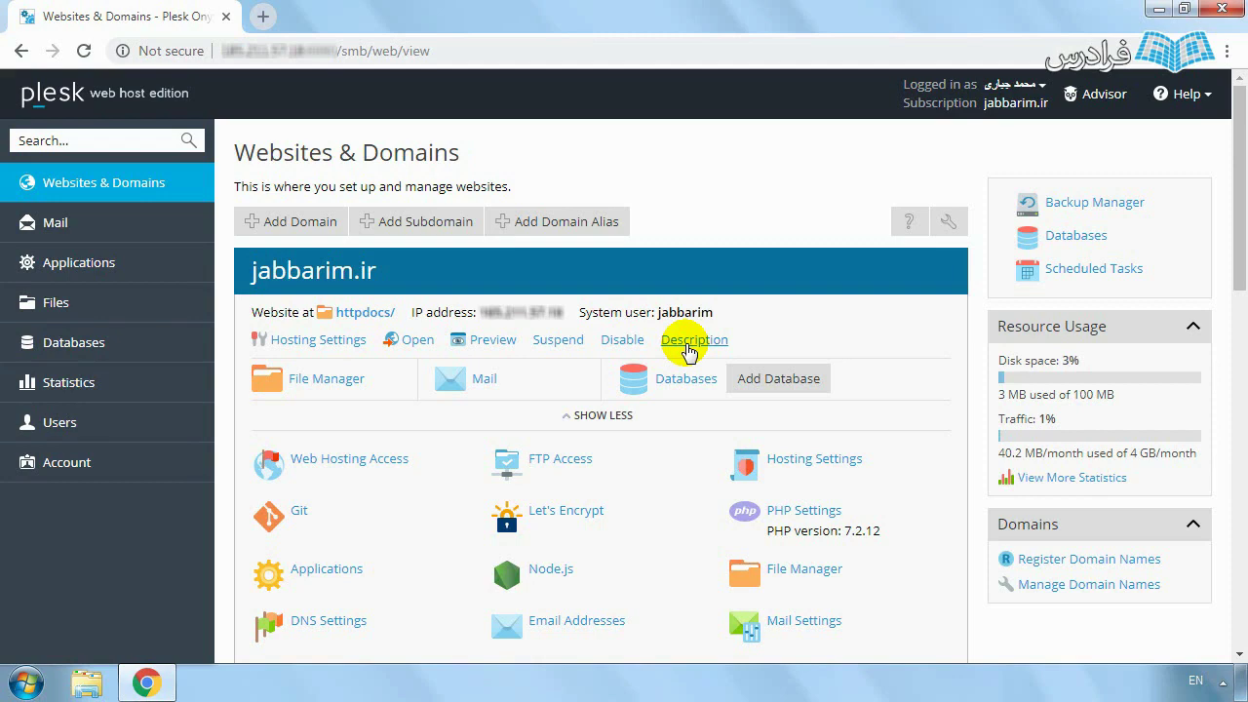
Add the description "faradars" to the domain jabbarim.ir and remove that description again.
click(689, 346)
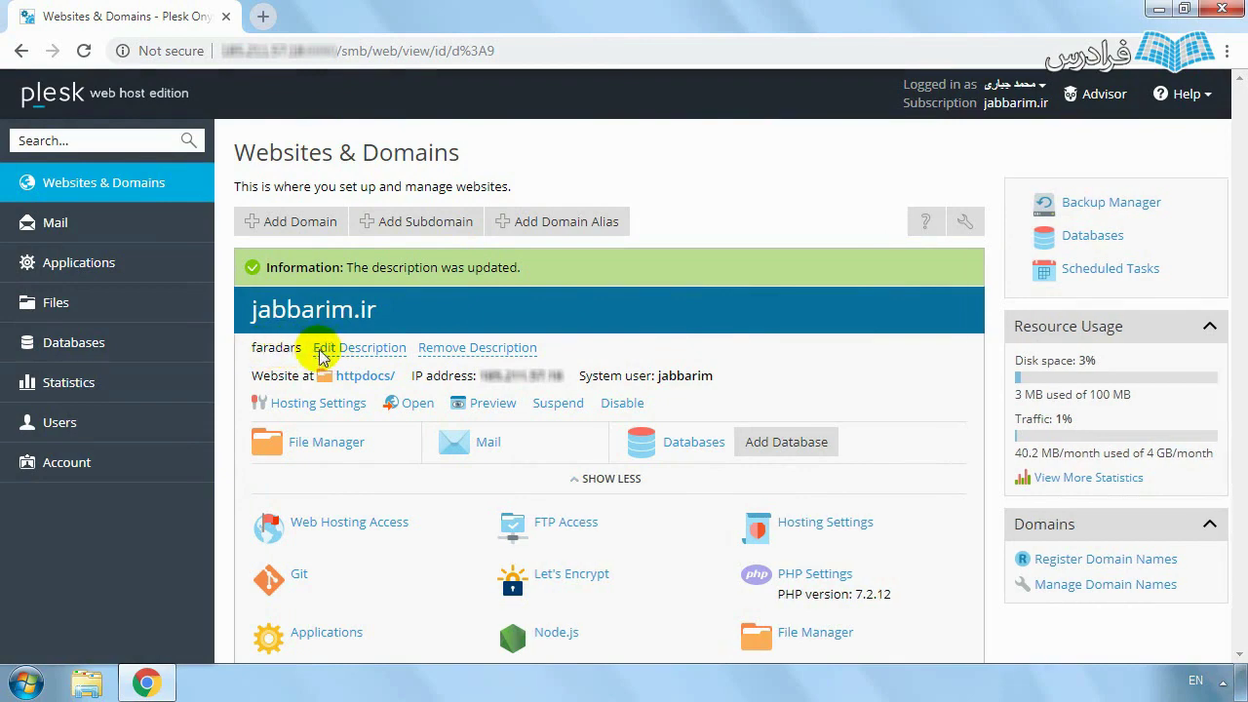
click(322, 351)
click(687, 304)
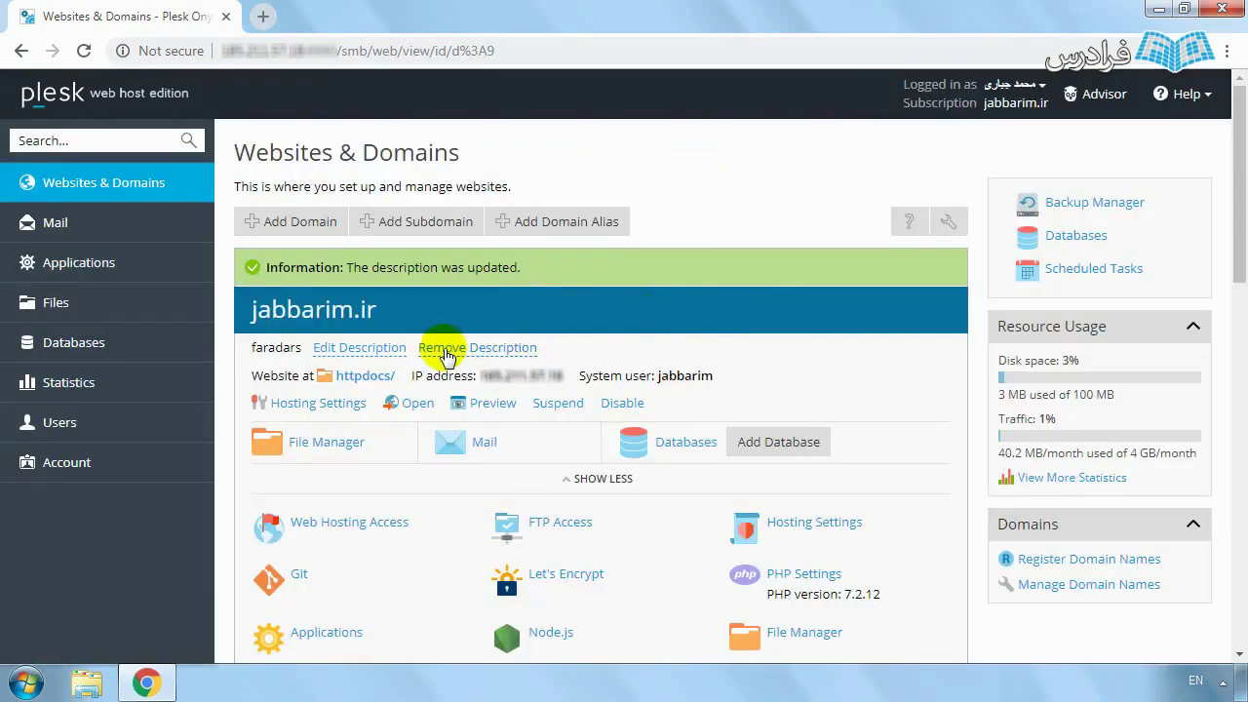
click(445, 351)
click(468, 388)
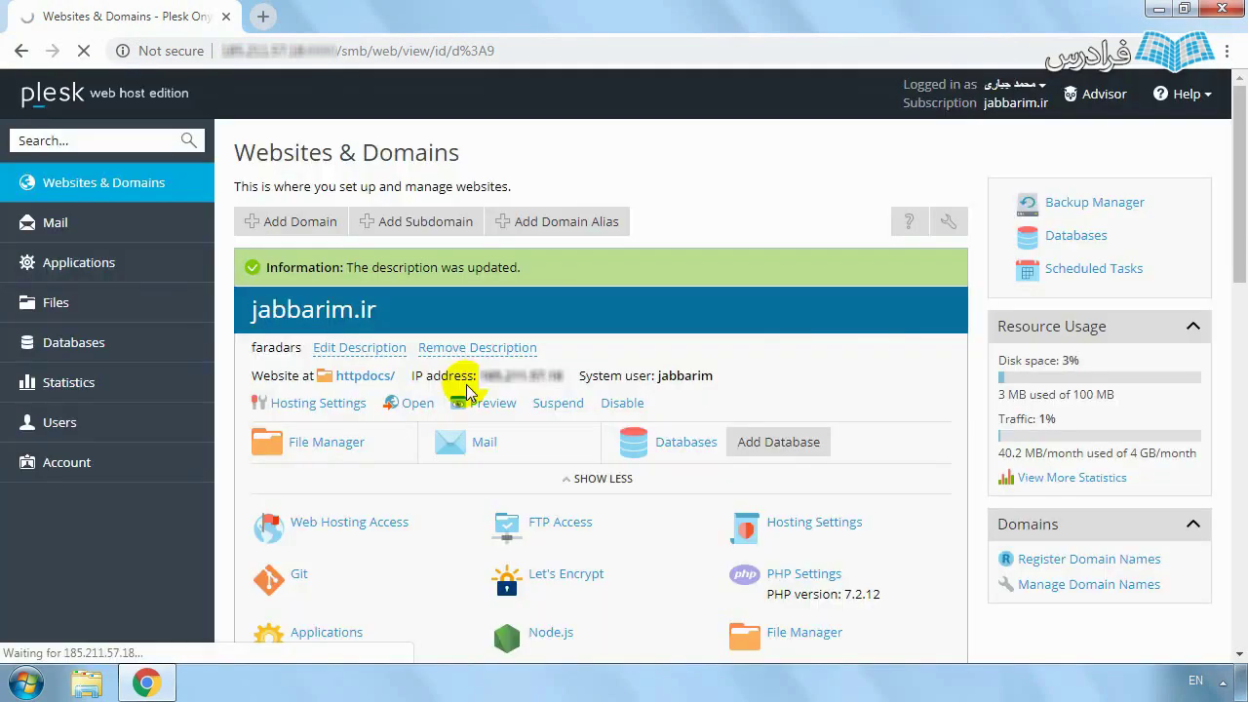
scroll(343, 341, down, 1)
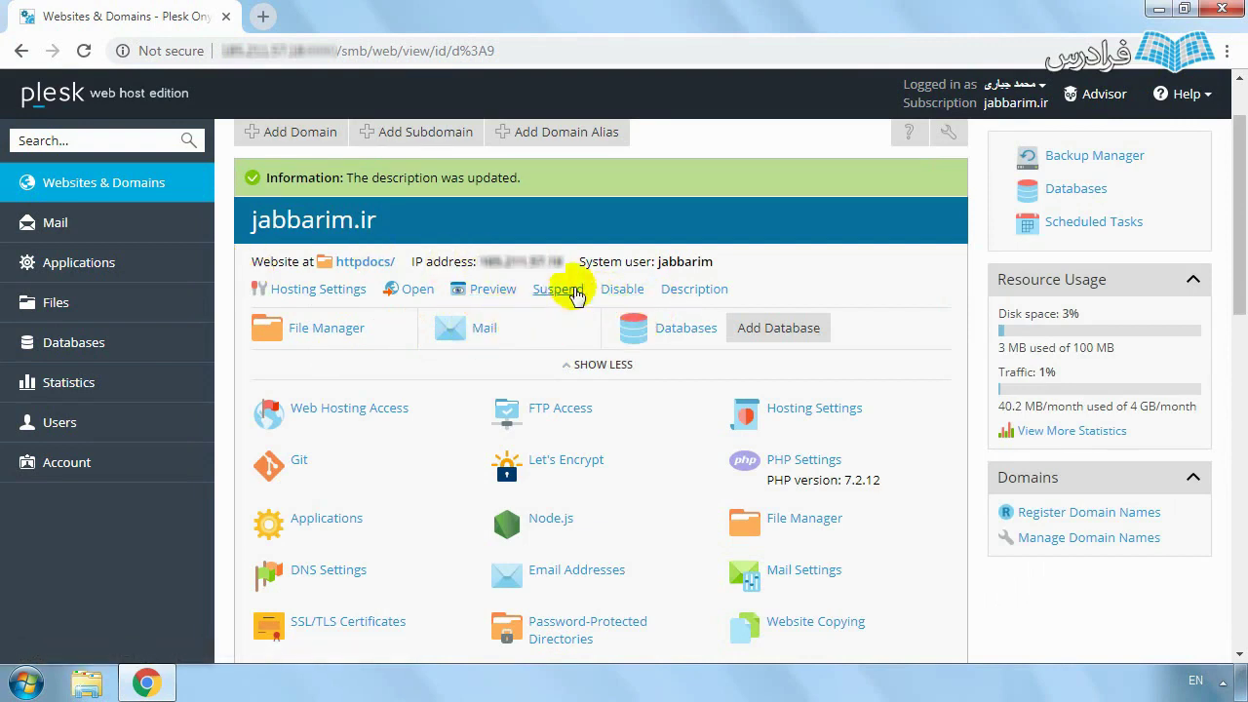
scroll(585, 295, up, 1)
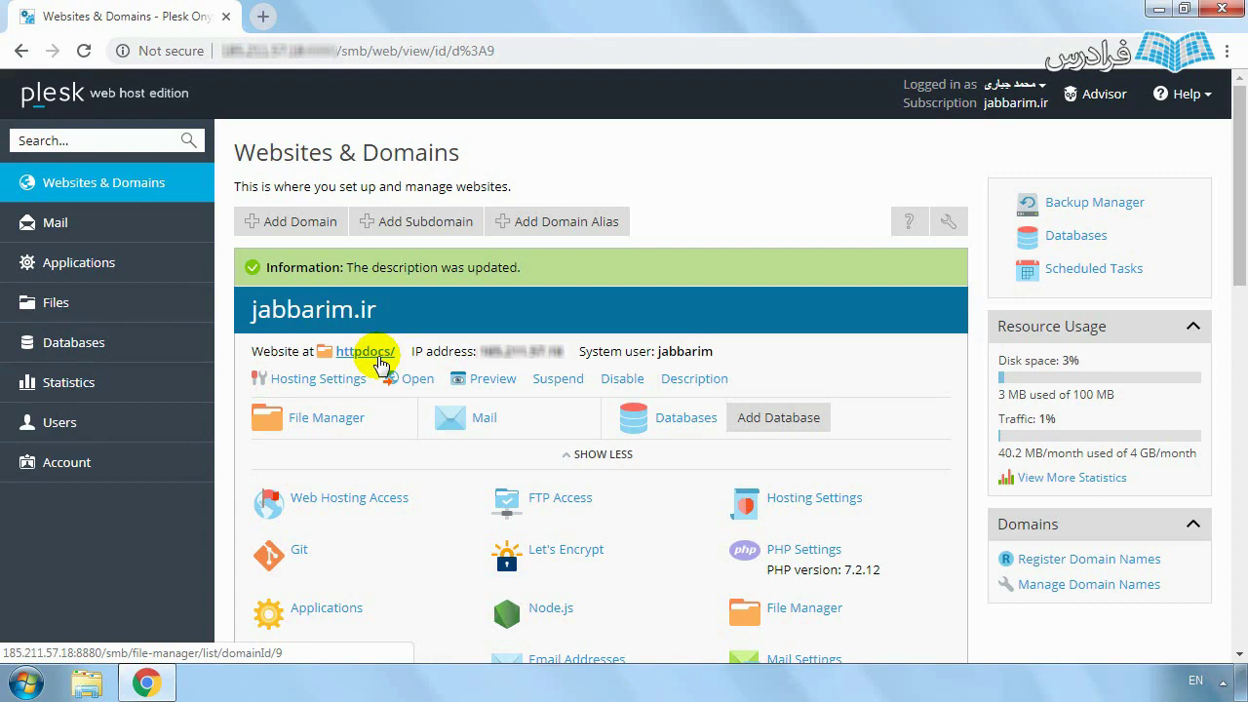
scroll(351, 337, down, 2)
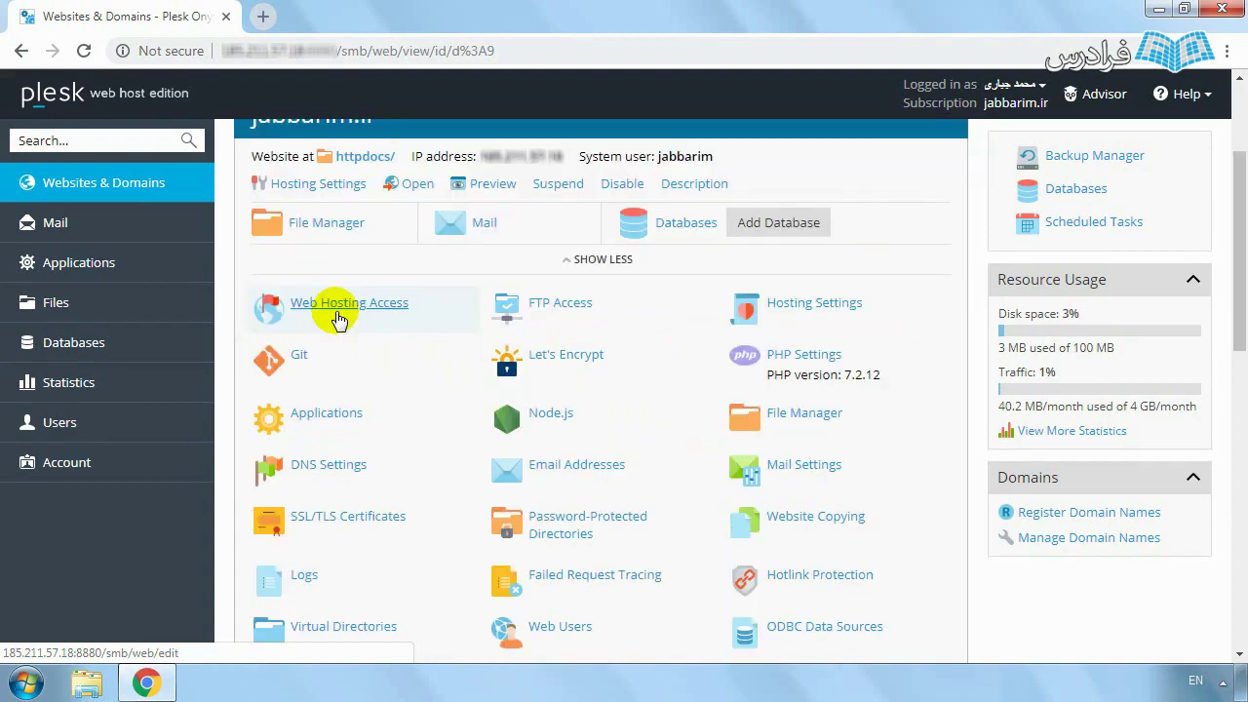